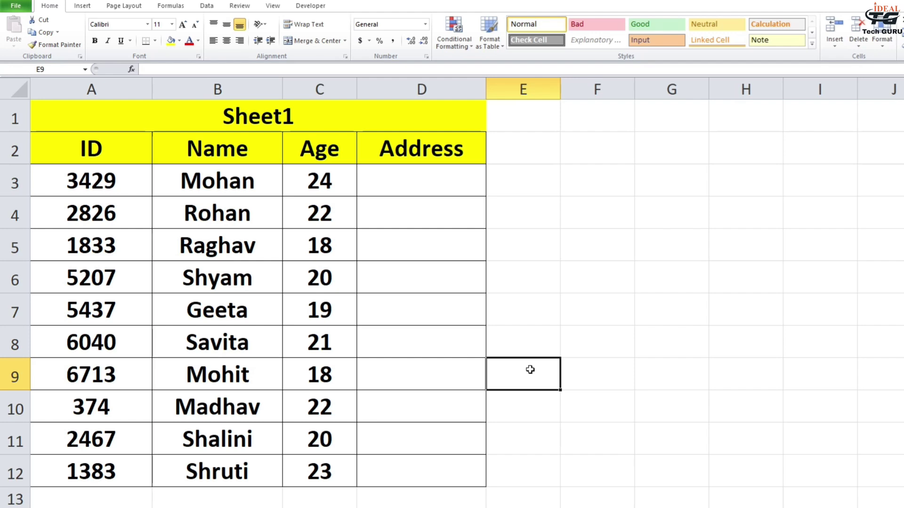
Examine the ID, Name and Age columns on Sheet1 and the empty Address column
left_click(231, 119)
left_click(91, 151)
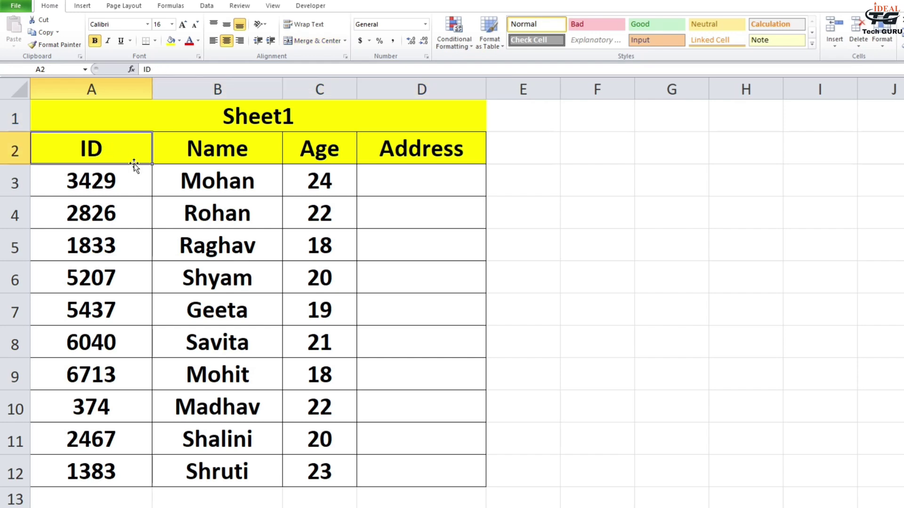
left_click_drag(186, 145, 217, 471)
left_click(323, 89)
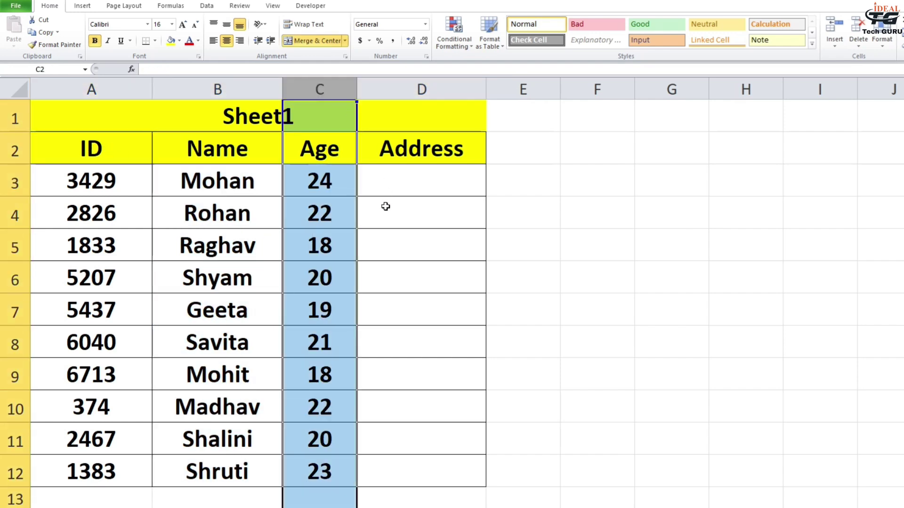
left_click(403, 177)
left_click(370, 89)
left_click(402, 178)
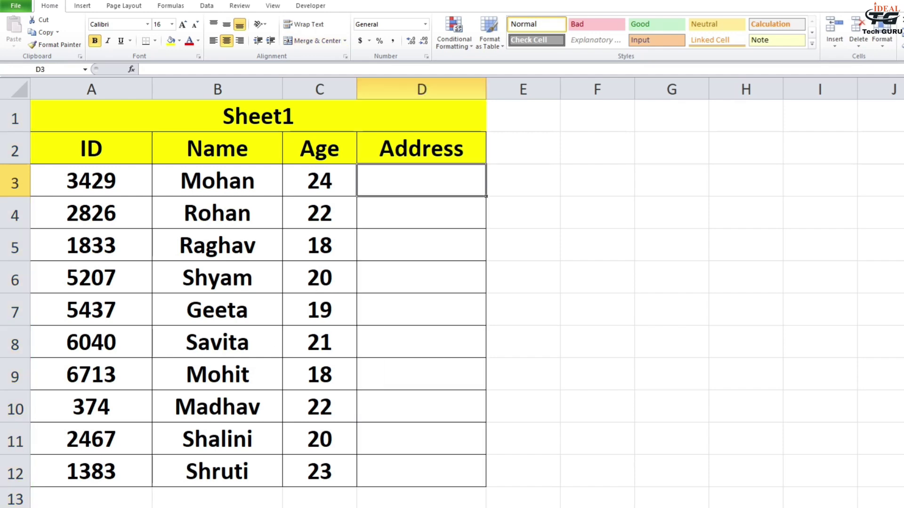
Examine the table on Sheet2, reviewing the names in column A and the places in column B
key("ctrl+Page_Down")
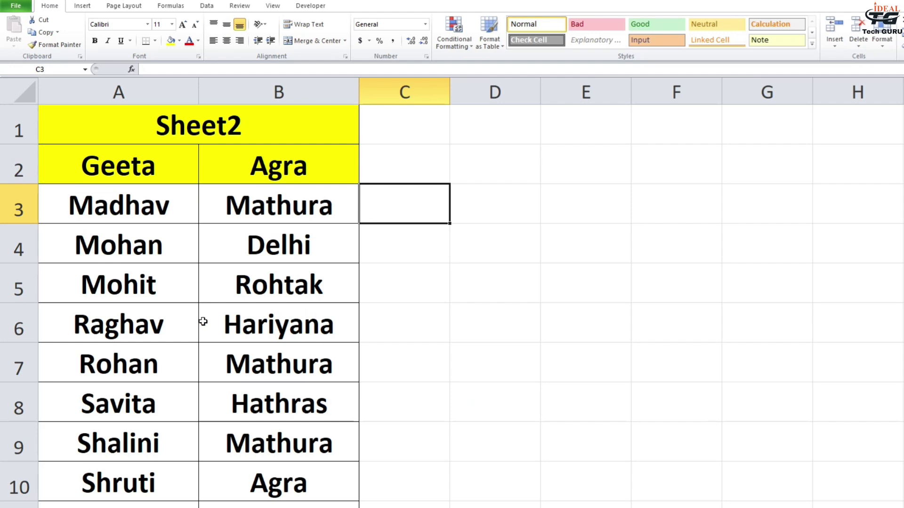
left_click_drag(78, 114, 282, 478)
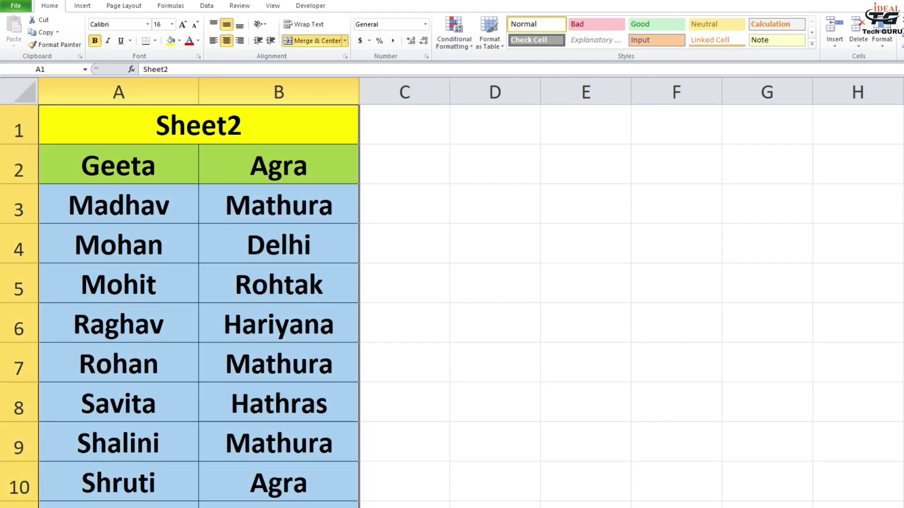
left_click(380, 330)
left_click(154, 93)
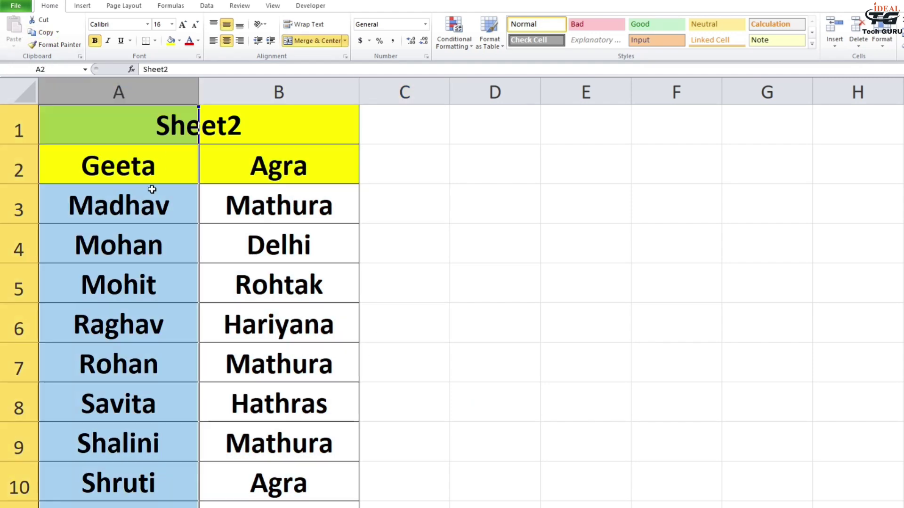
left_click(151, 189)
left_click(304, 87)
left_click_drag(275, 156, 294, 436)
Remove the fill color from cells A2:B2 on Sheet2
left_click_drag(126, 162, 284, 160)
left_click(180, 41)
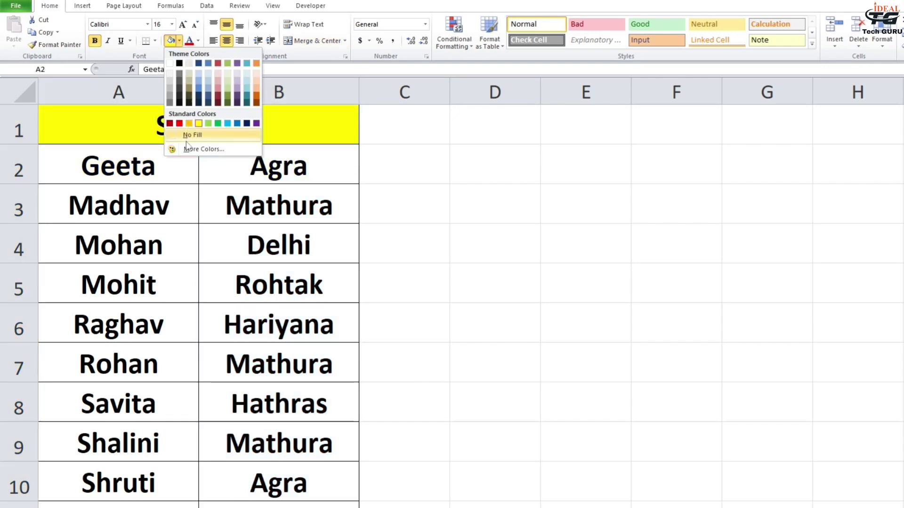
left_click(186, 136)
left_click(235, 168)
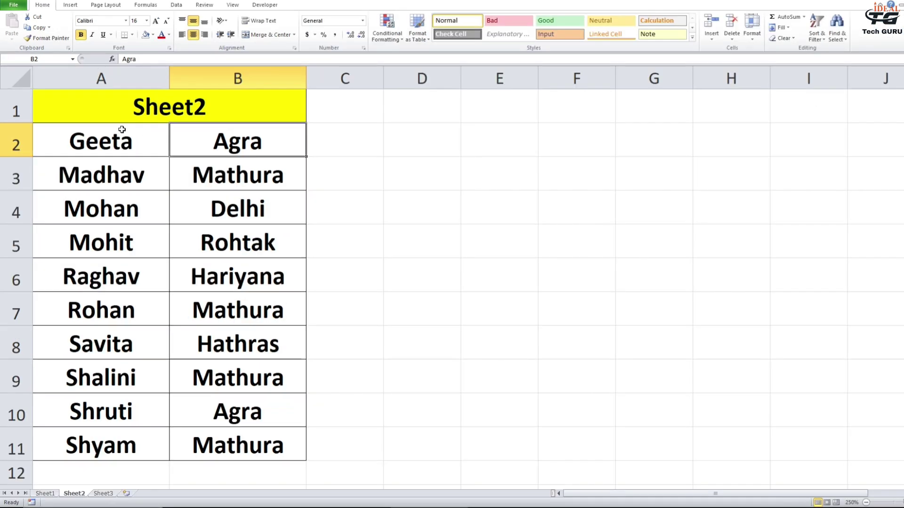
Compare the Name column on Sheet1 with the names in column A of Sheet2
left_click(210, 77)
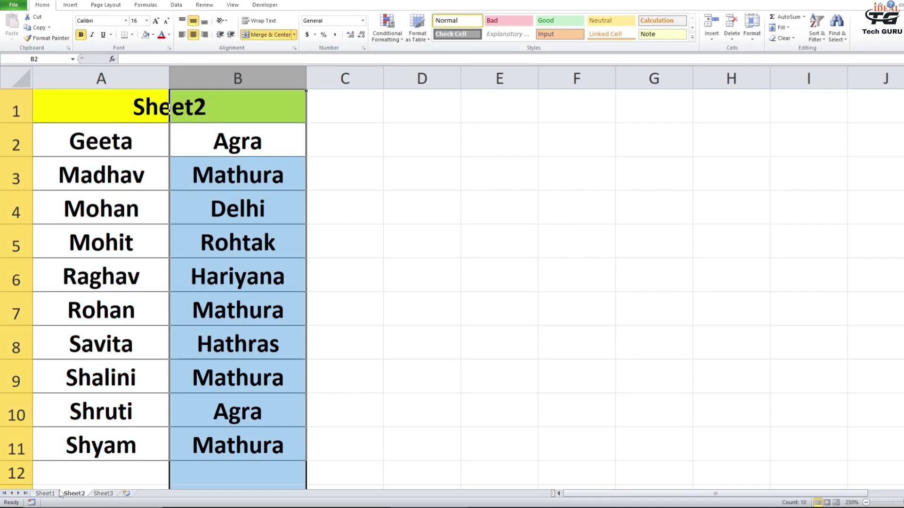
left_click(46, 494)
left_click_drag(77, 76, 252, 72)
left_click(351, 153)
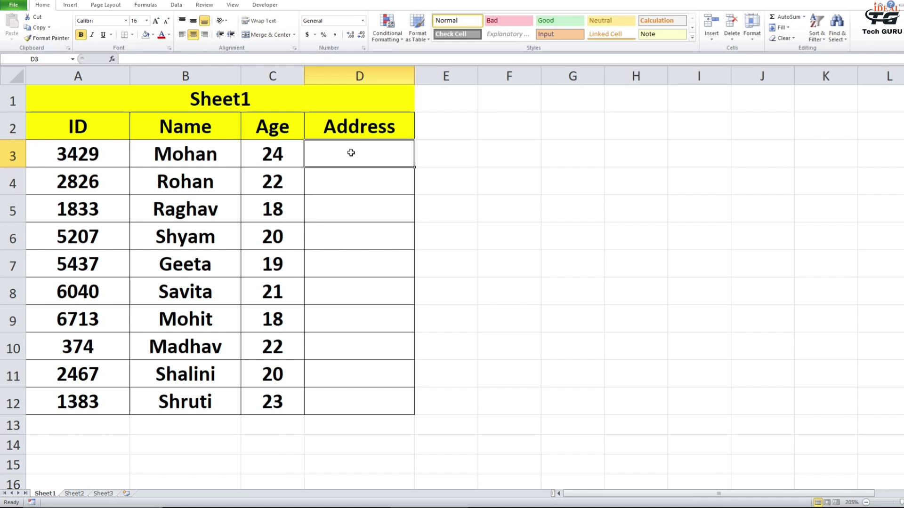
left_click_drag(160, 126, 180, 399)
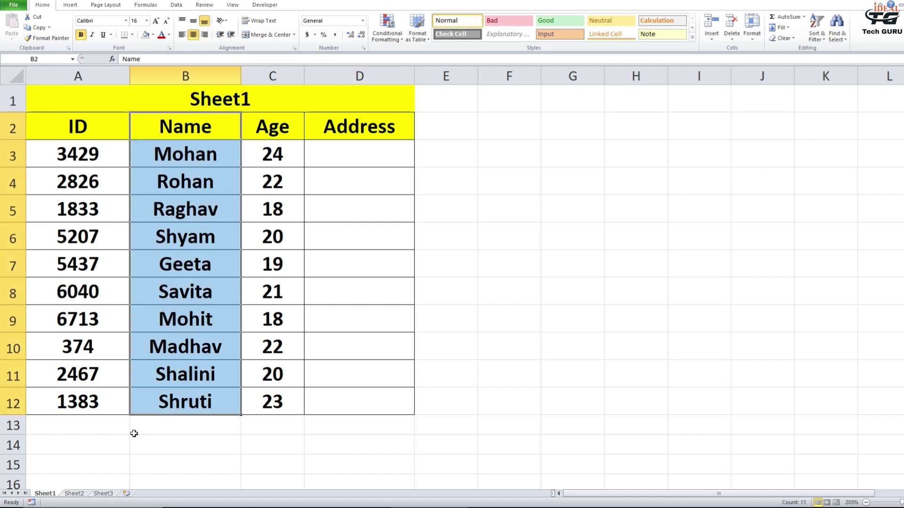
left_click(77, 493)
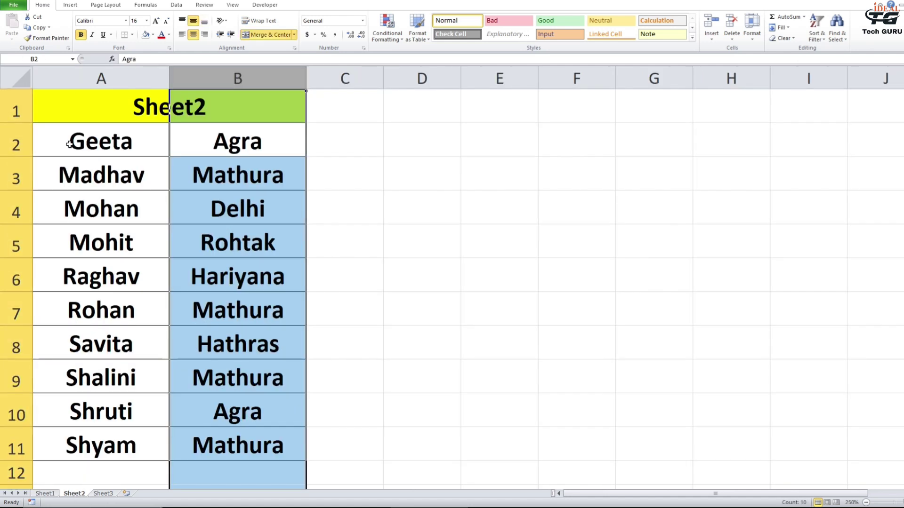
left_click_drag(70, 141, 127, 446)
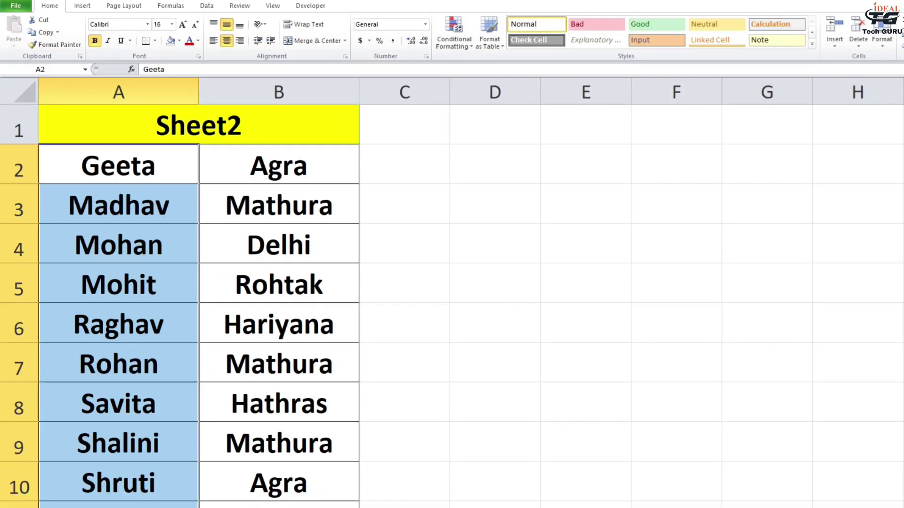
key("ctrl+Page_Up")
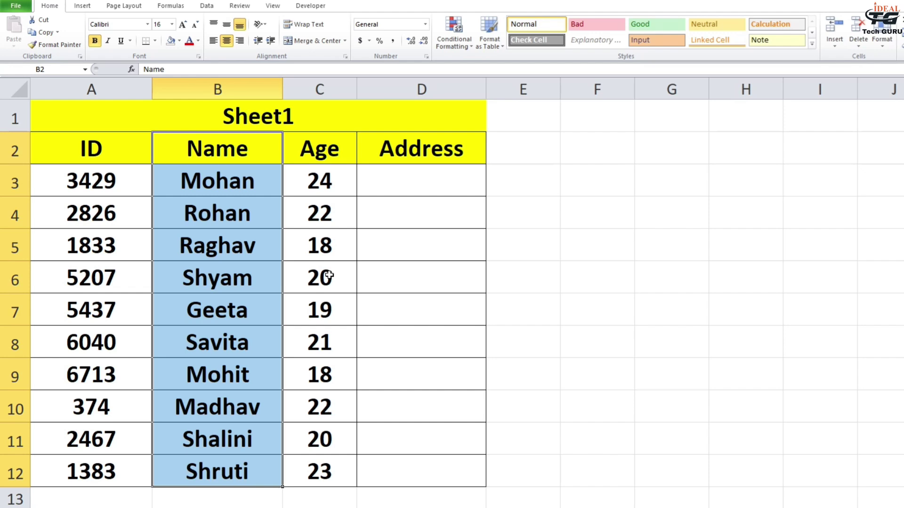
Trace the name in Sheet1's cell B3 to its row and matching address on Sheet2
left_click(217, 177)
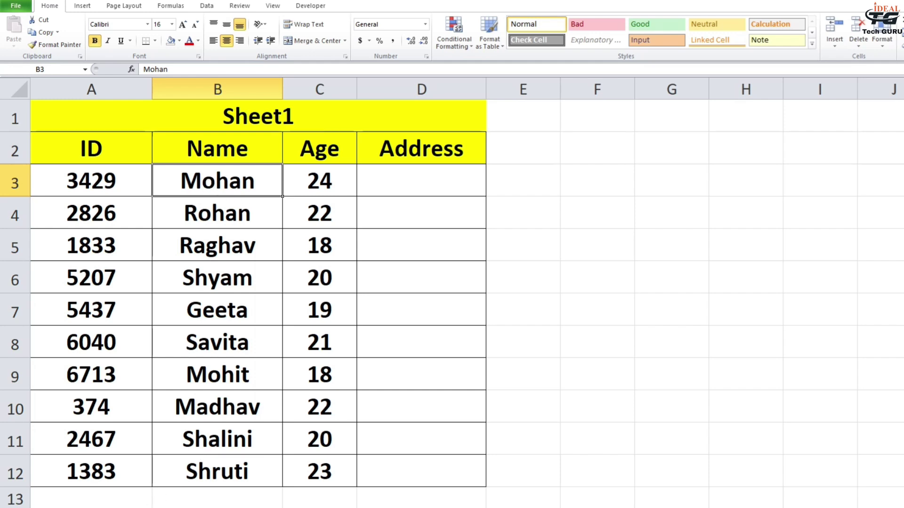
key("ctrl+Page_Down")
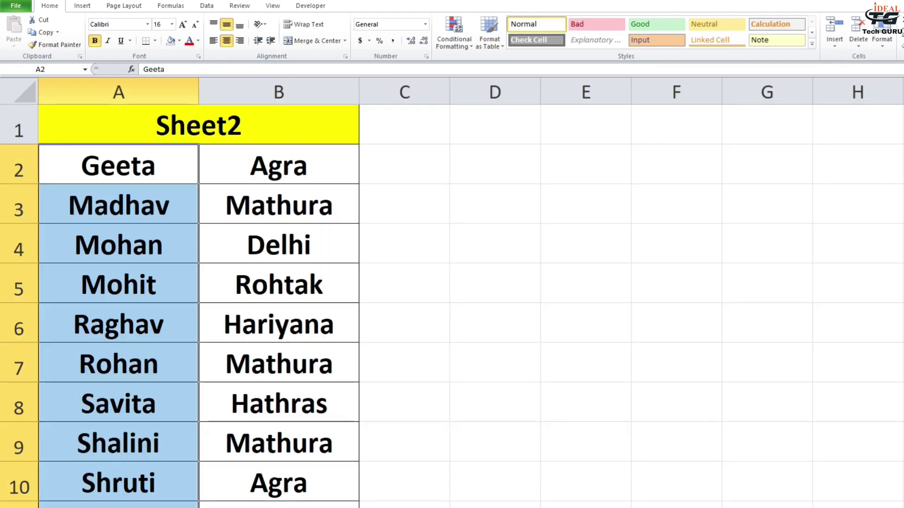
left_click(122, 288)
left_click_drag(79, 173, 259, 507)
left_click(162, 196)
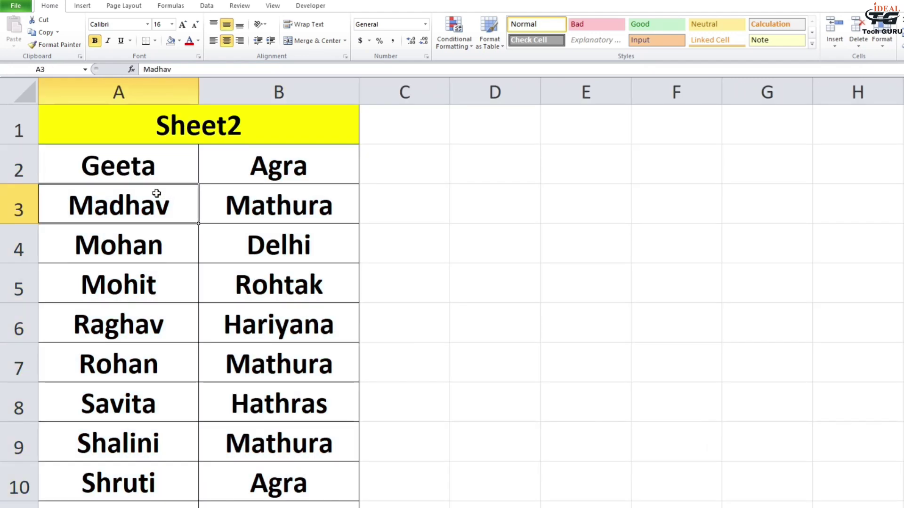
left_click_drag(127, 159, 123, 488)
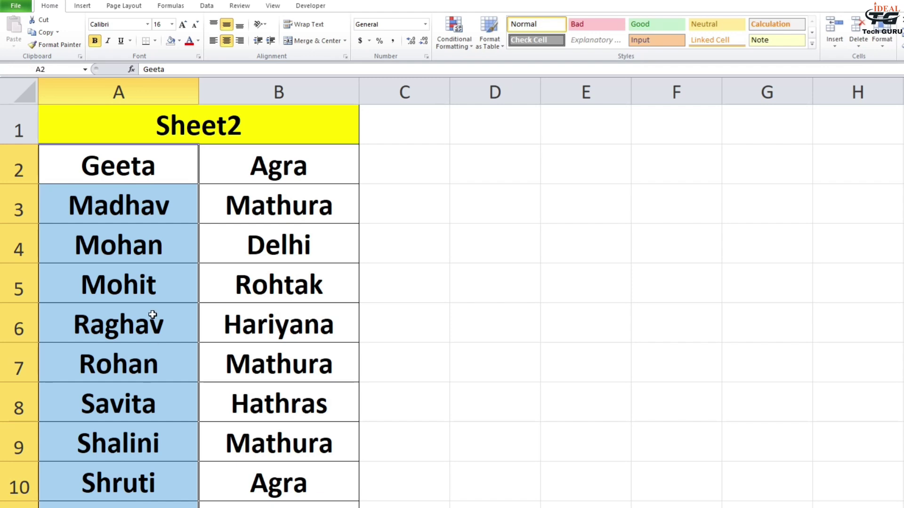
left_click(137, 258)
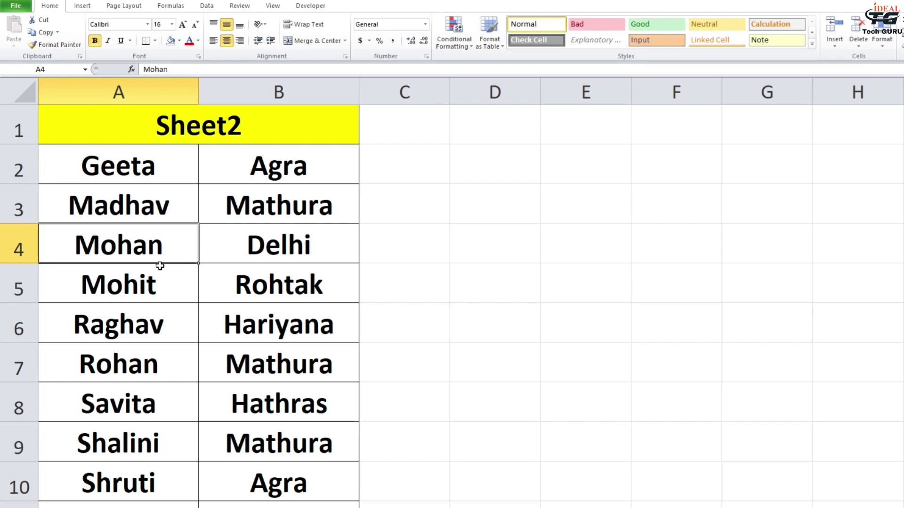
left_click(239, 243)
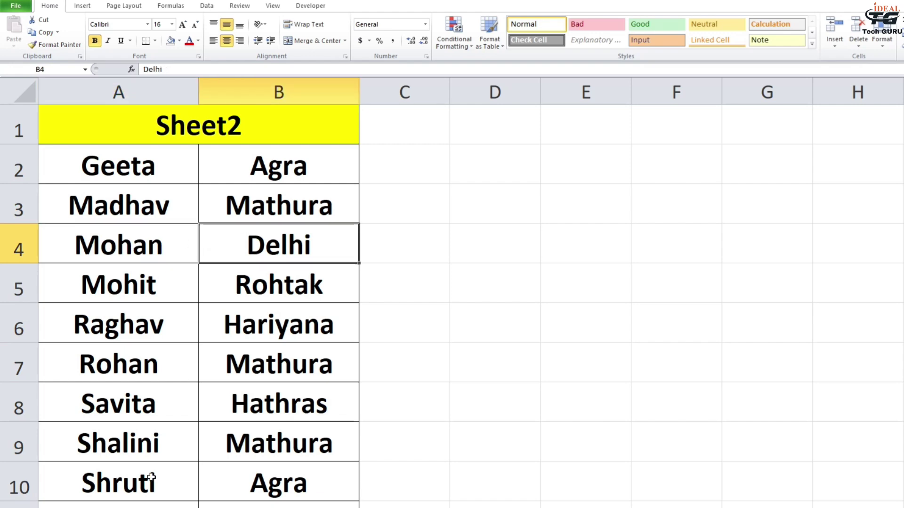
Start a VLOOKUP formula in Sheet1's cell D3 with B3 as the lookup value
left_click(124, 507)
left_click(386, 193)
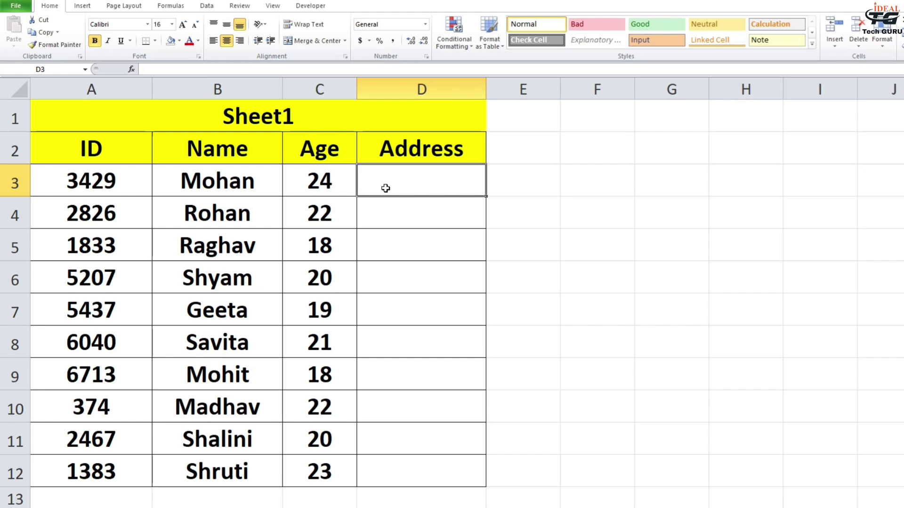
type("=")
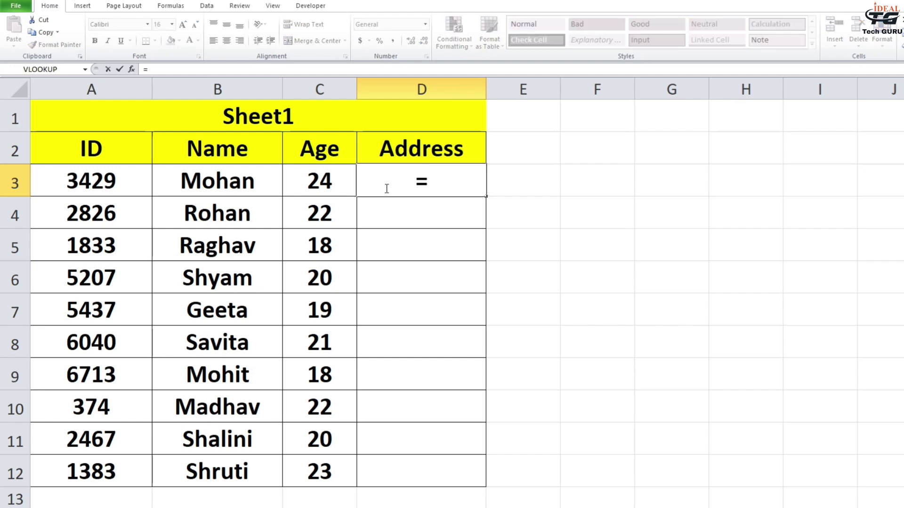
type("vl")
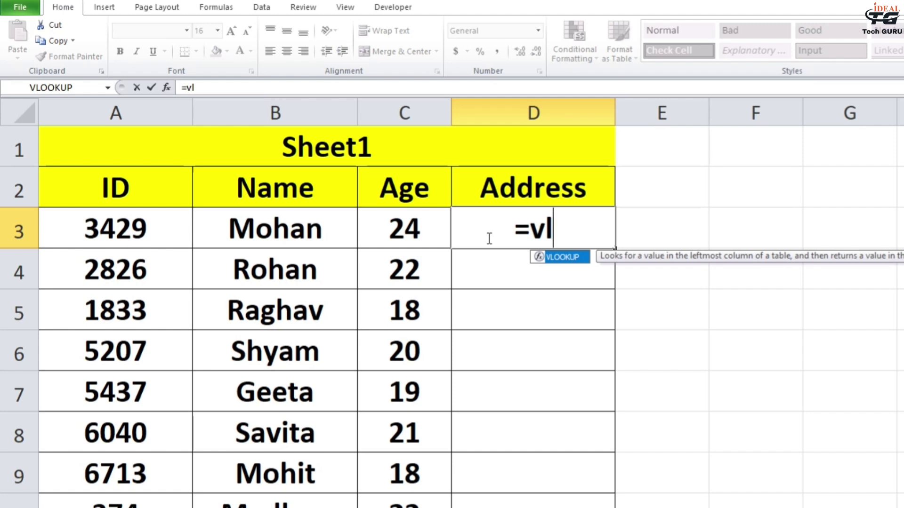
key("Tab")
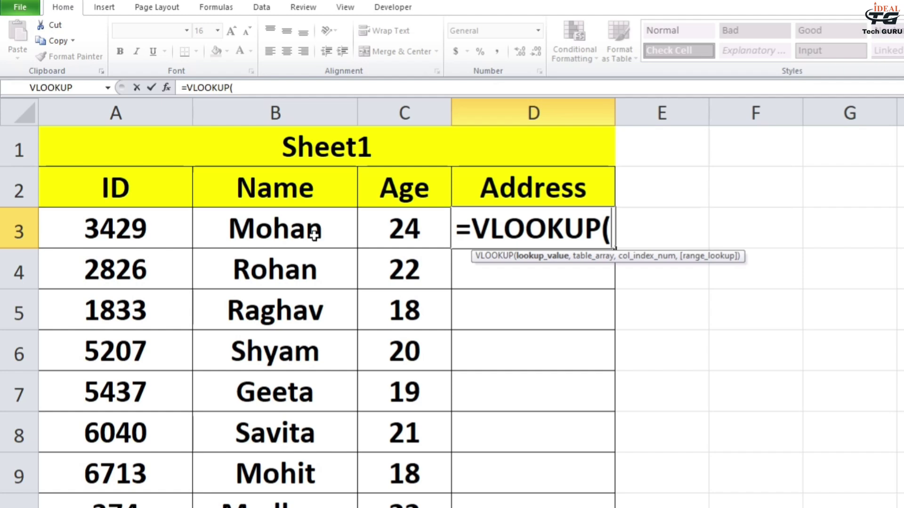
left_click(279, 232)
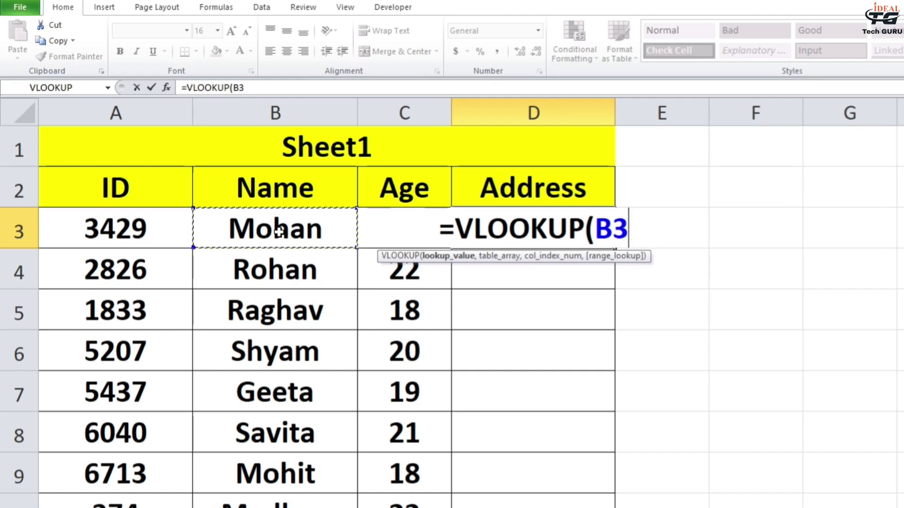
type(",")
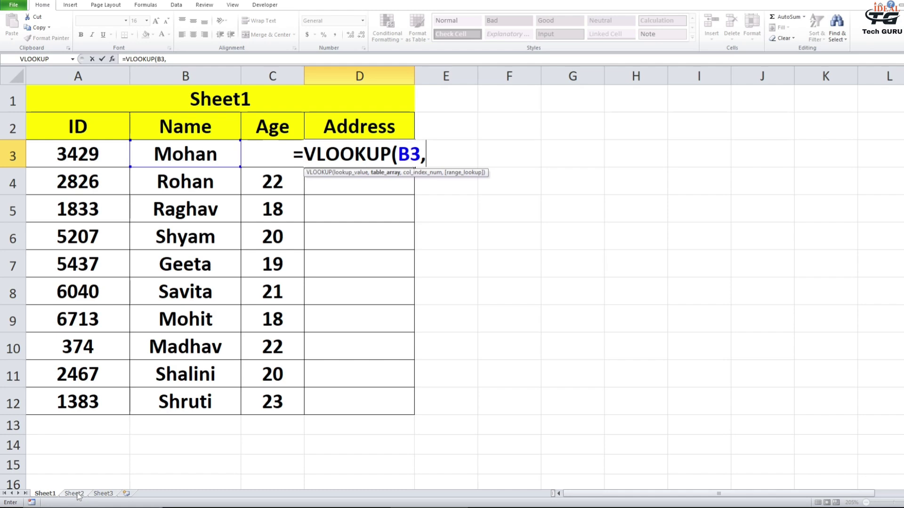
Set the formula's table array to the range A2:B11 on Sheet2
left_click(74, 494)
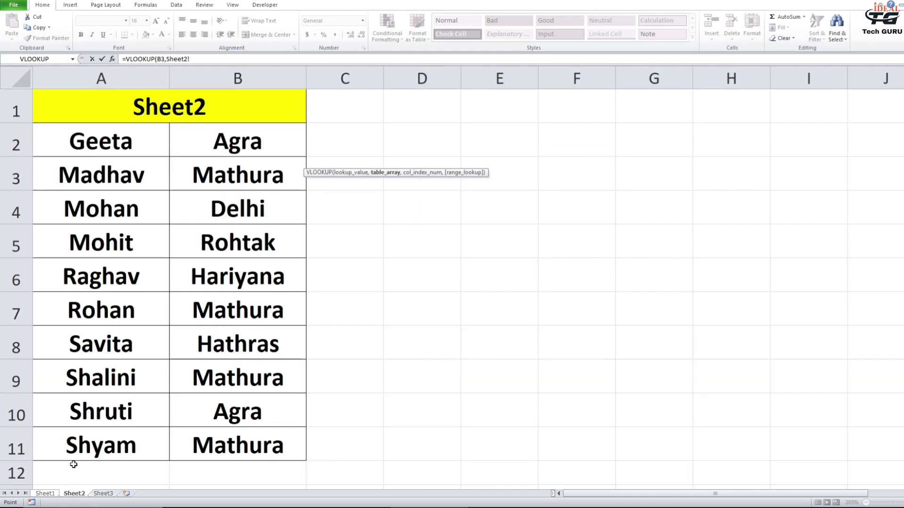
left_click(109, 143)
left_click_drag(110, 143, 239, 441)
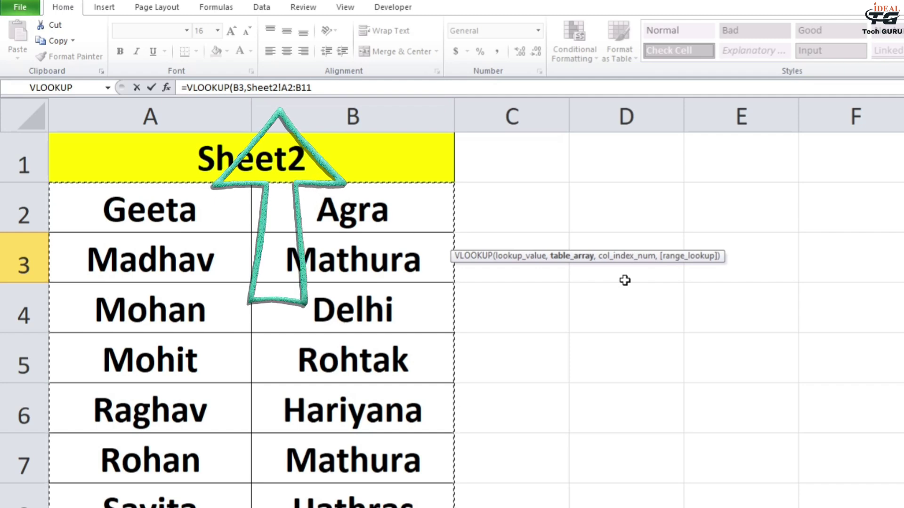
Complete the VLOOKUP formula with column index 2 and range lookup 0, and enter it
left_click(322, 88)
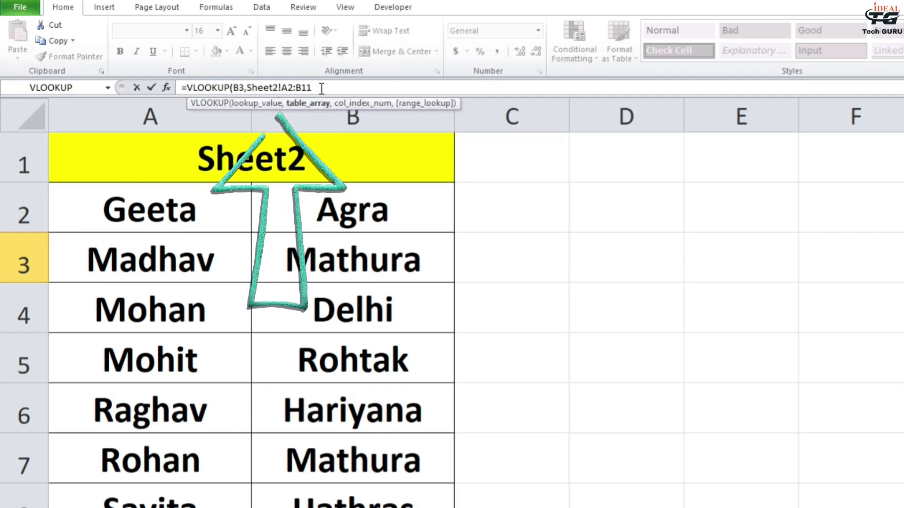
type(", 2")
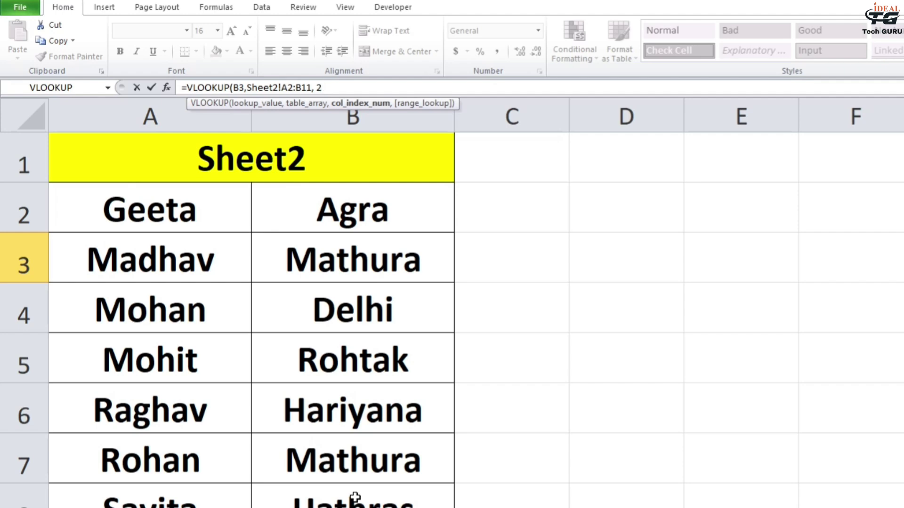
type(",")
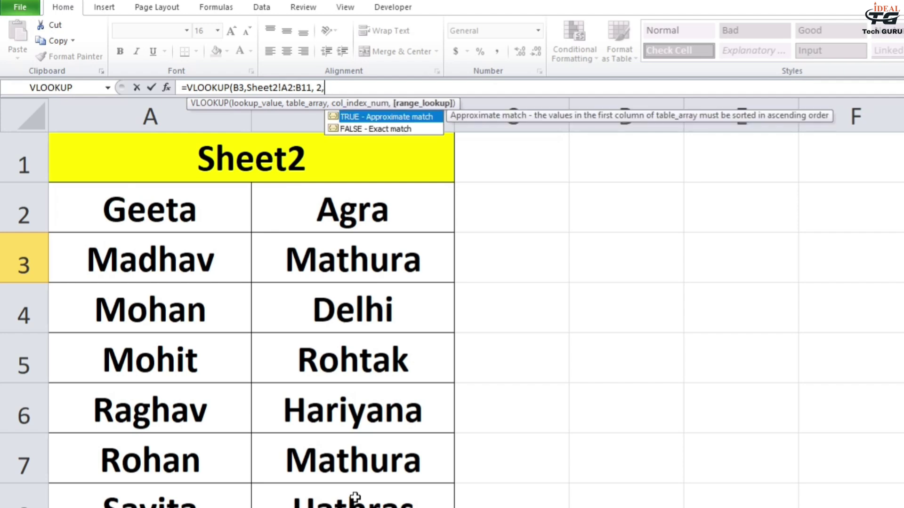
type("0)")
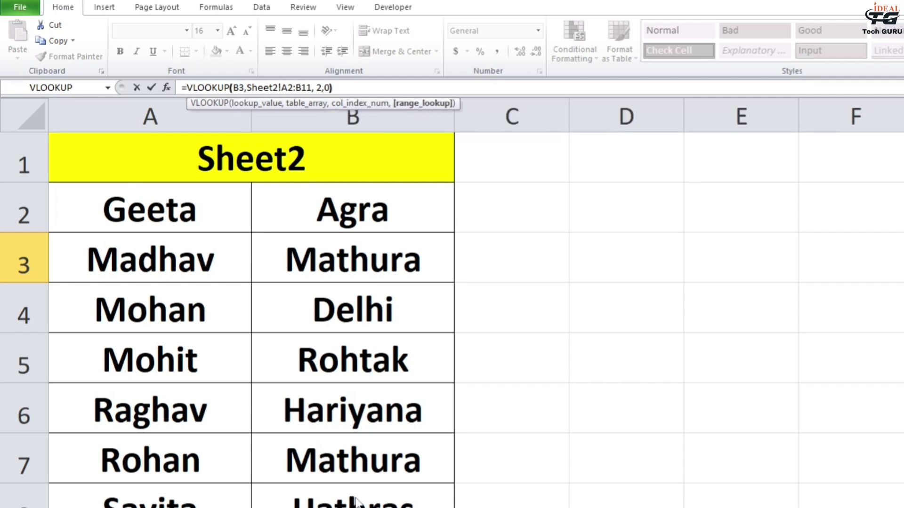
key("Return")
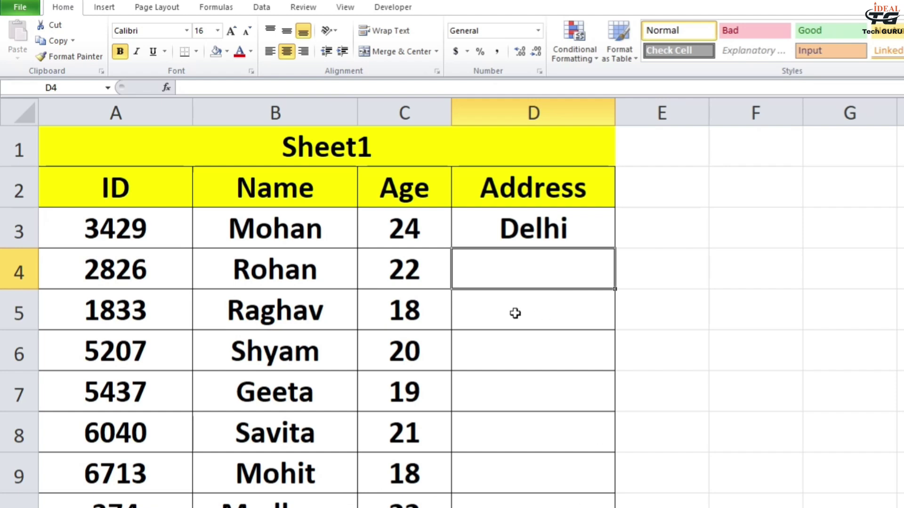
Check the lookup result in Sheet1's cell D3 against the matching name and address in row 4 of Sheet2
left_click(527, 234)
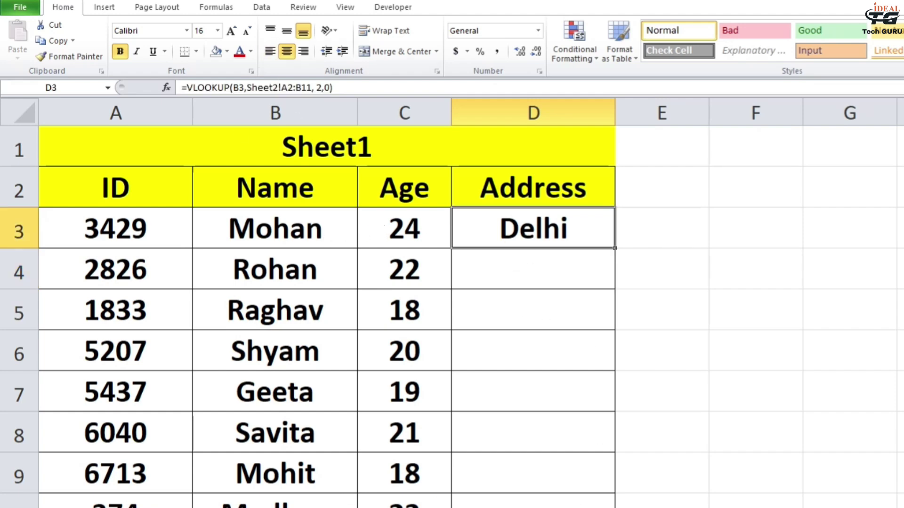
key("ctrl+Page_Down")
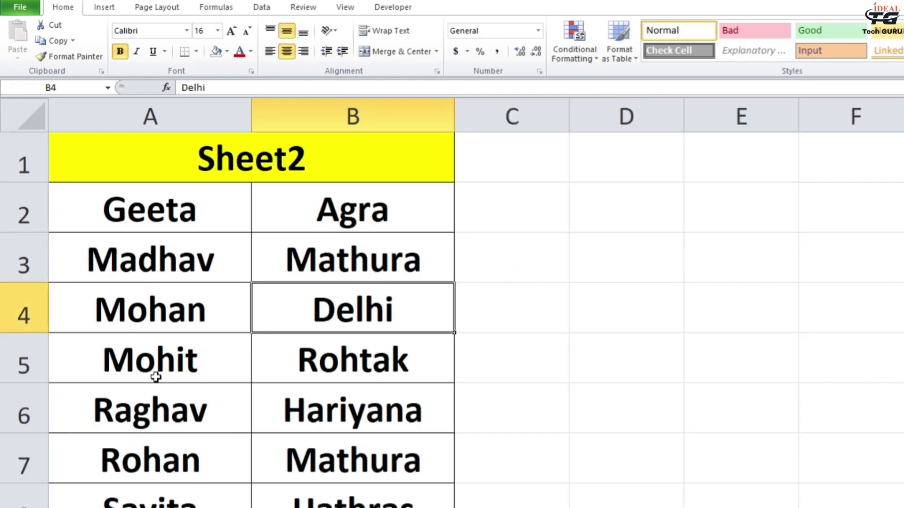
left_click_drag(127, 326, 317, 308)
left_click(351, 315)
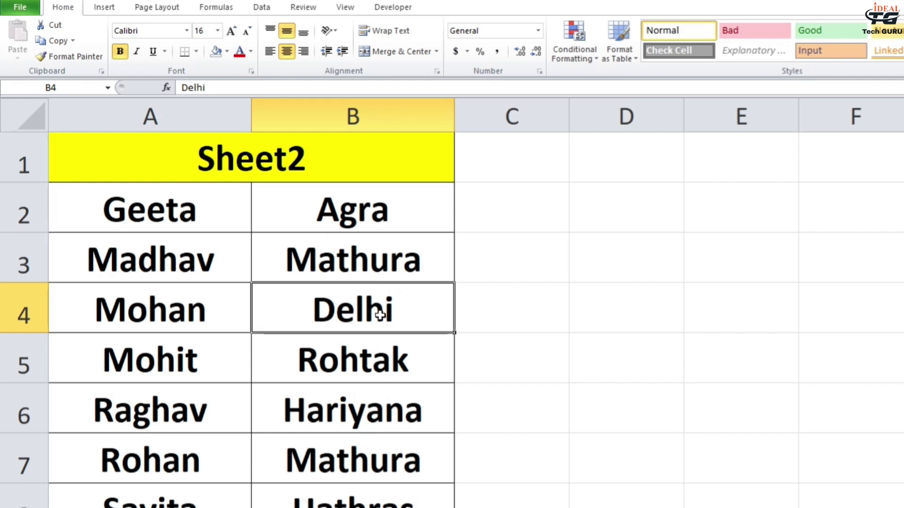
key("ctrl+Page_Up")
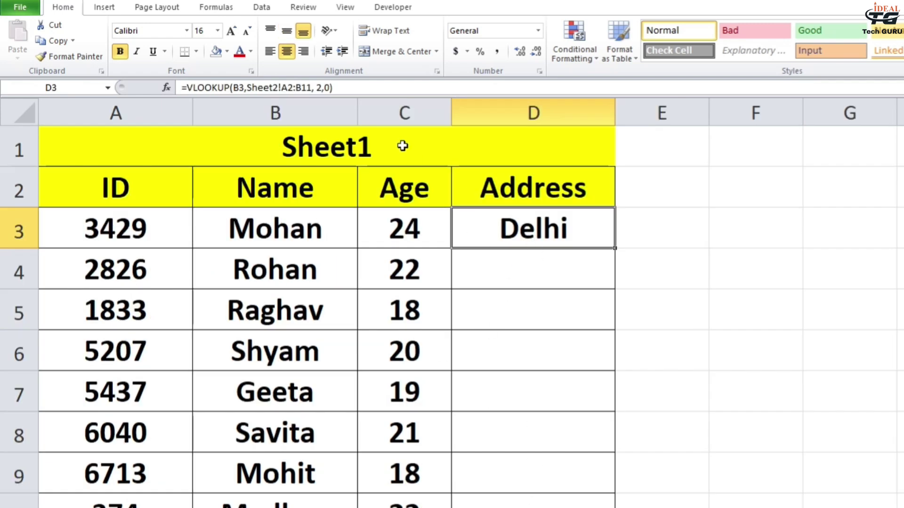
Make the table array in D3's VLOOKUP formula absolute as Sheet2!$A$2:$B$11 and enter the formula
double_click(537, 229)
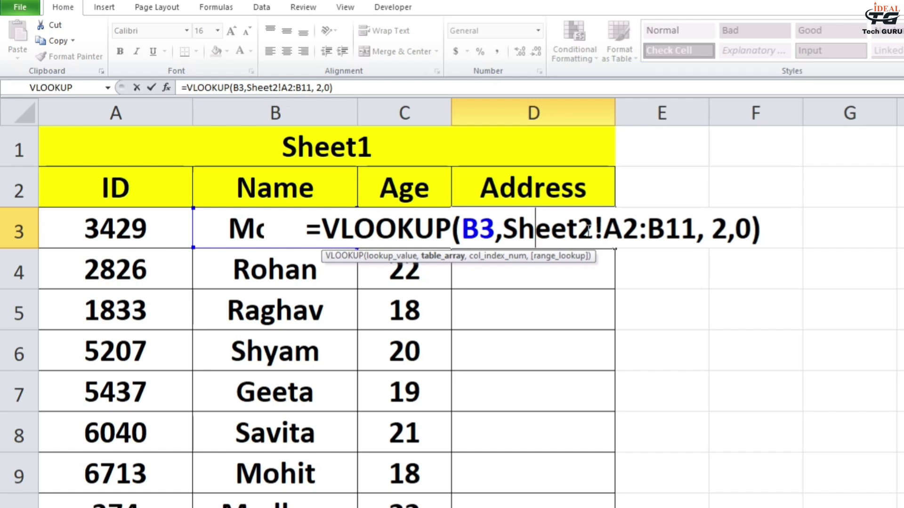
left_click_drag(508, 226, 696, 230)
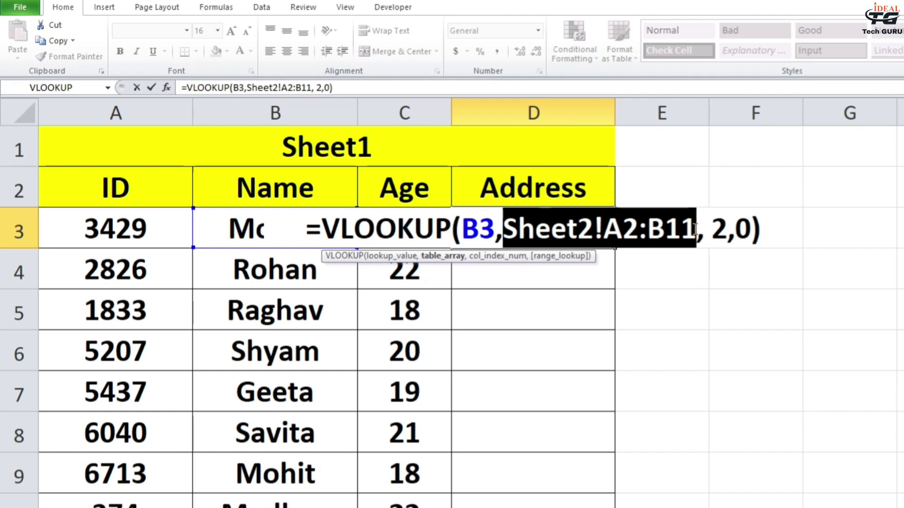
key("F4")
key("Return")
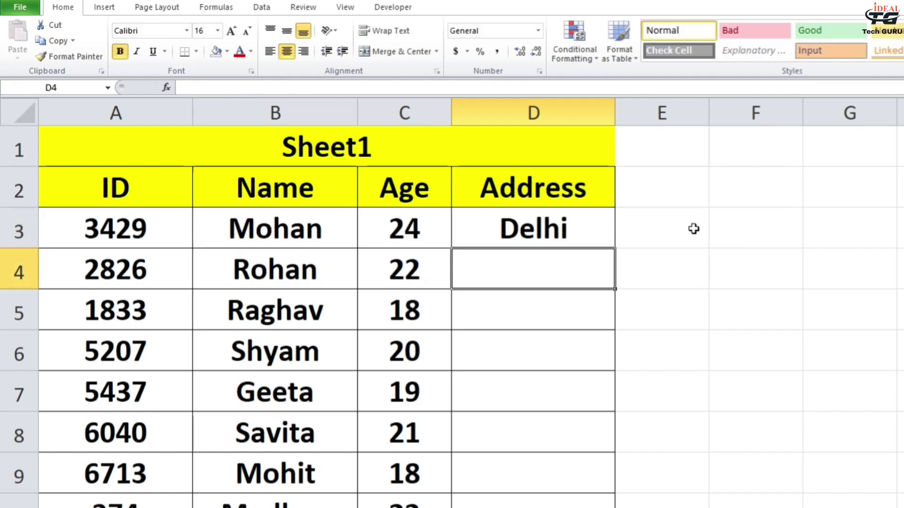
Fill the VLOOKUP formula from D3 down to D12 and review the addresses against the names in B3:B12
left_click(588, 235)
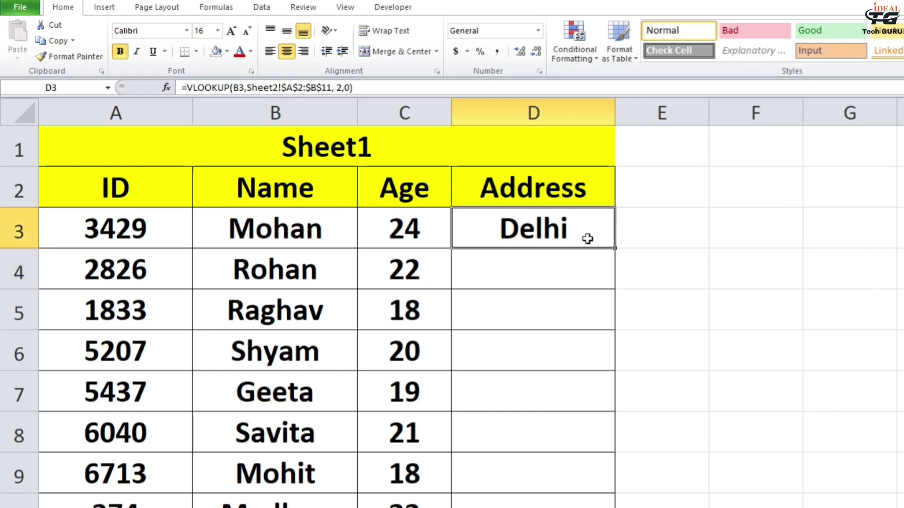
left_click_drag(618, 250, 607, 507)
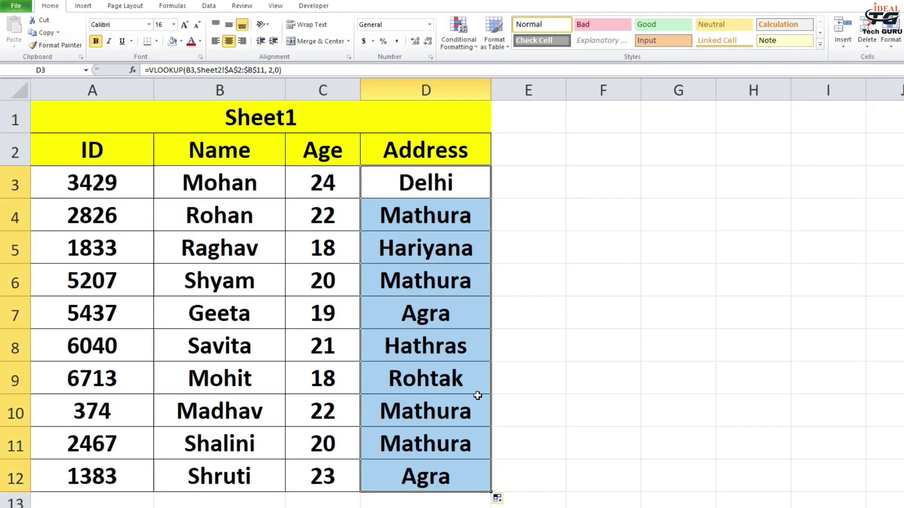
left_click(442, 289)
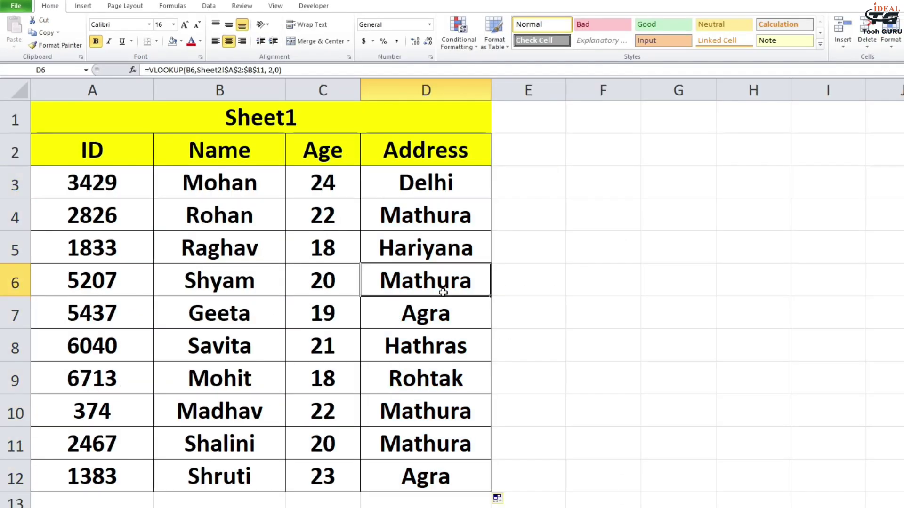
left_click_drag(193, 183, 246, 462)
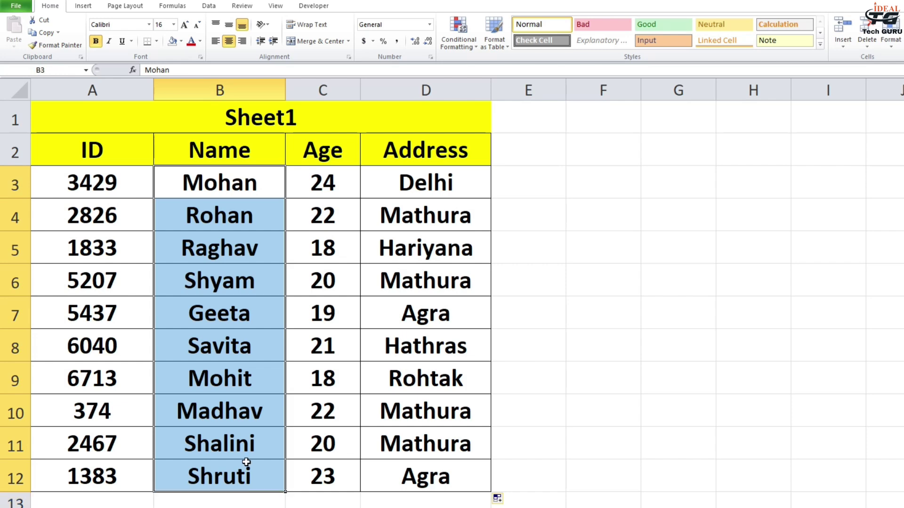
left_click_drag(386, 186, 485, 485)
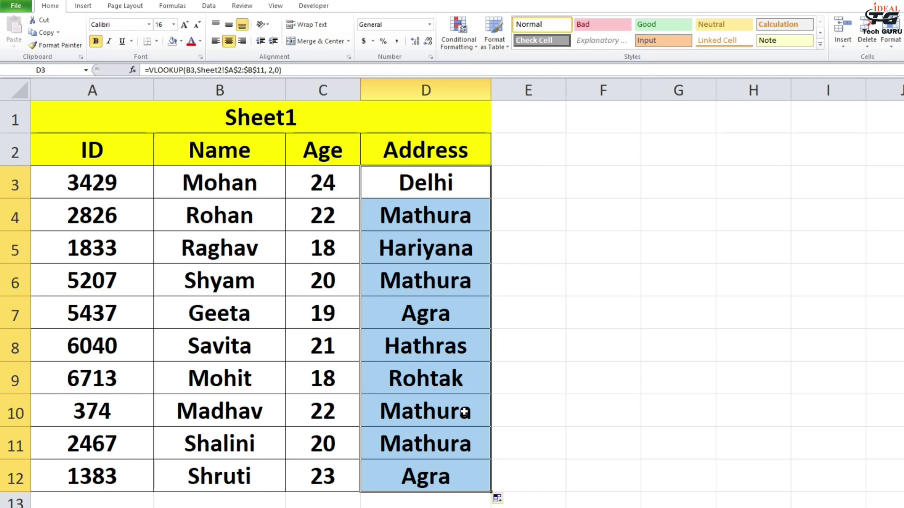
Enter the first record's ID from cell A3 into the empty cell F3
left_click(585, 183)
left_click_drag(60, 177, 85, 477)
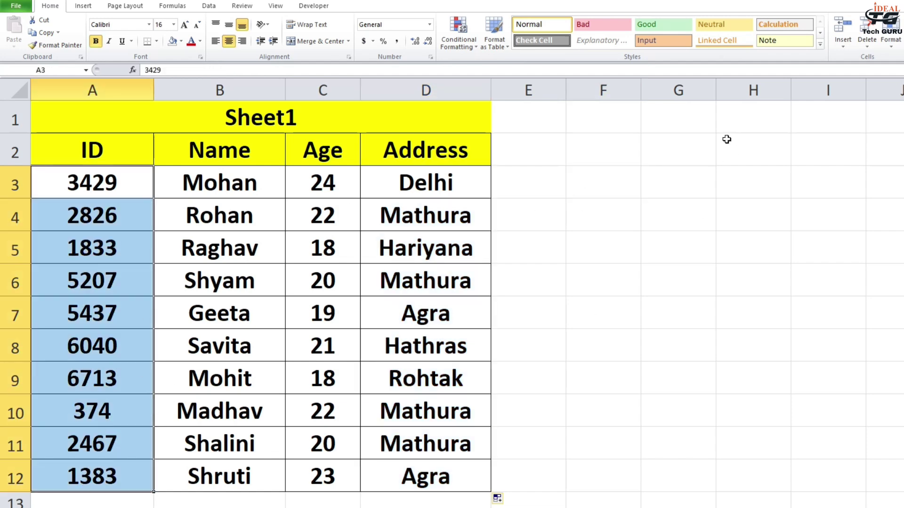
left_click(572, 179)
type("3429")
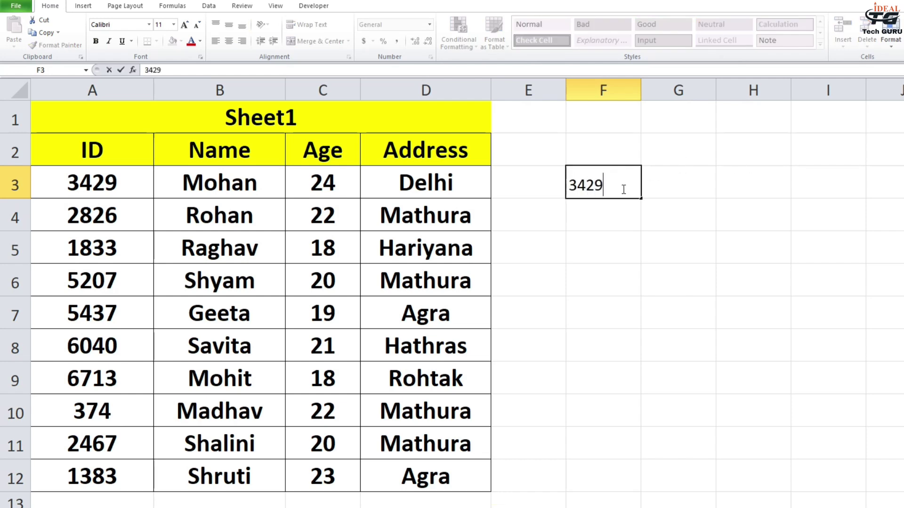
key("ctrl+Return")
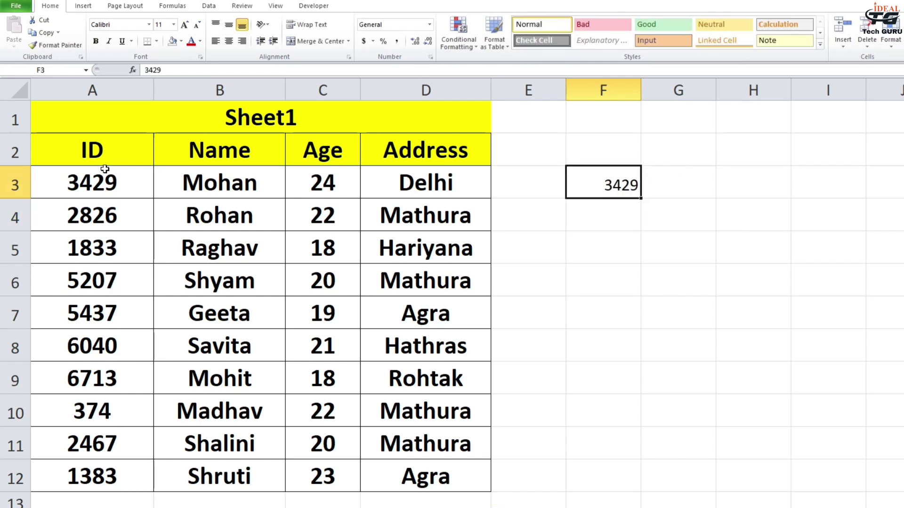
Examine the ID, name and age columns on Sheet1 and the name and address table on Sheet2
left_click_drag(103, 177, 194, 488)
left_click(228, 430)
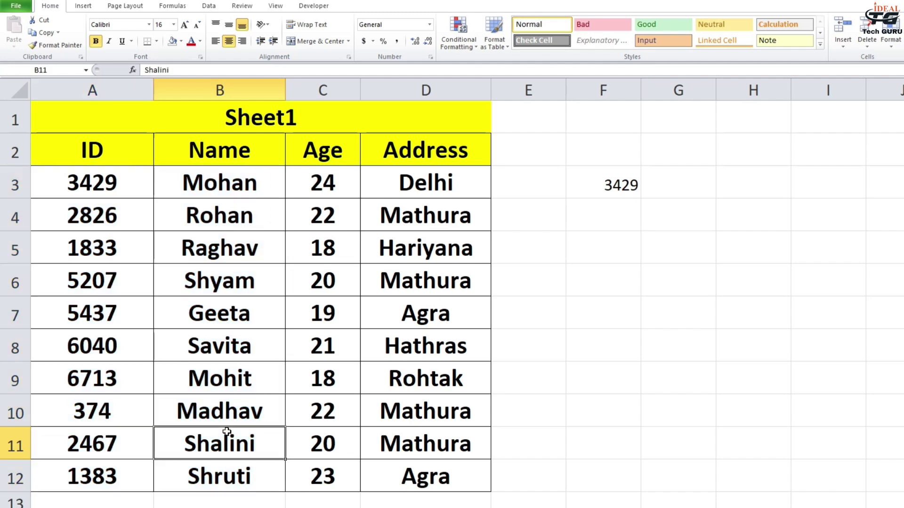
left_click_drag(102, 179, 369, 491)
left_click(277, 377)
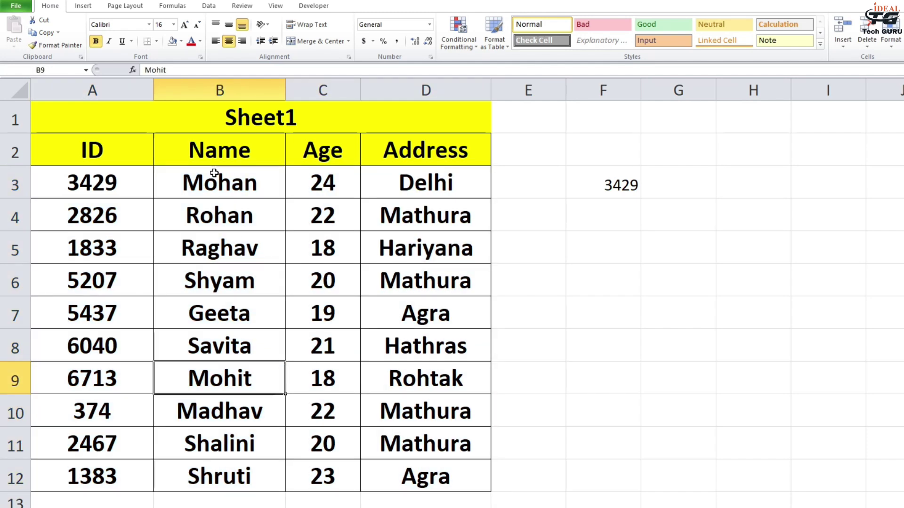
left_click_drag(270, 178, 222, 466)
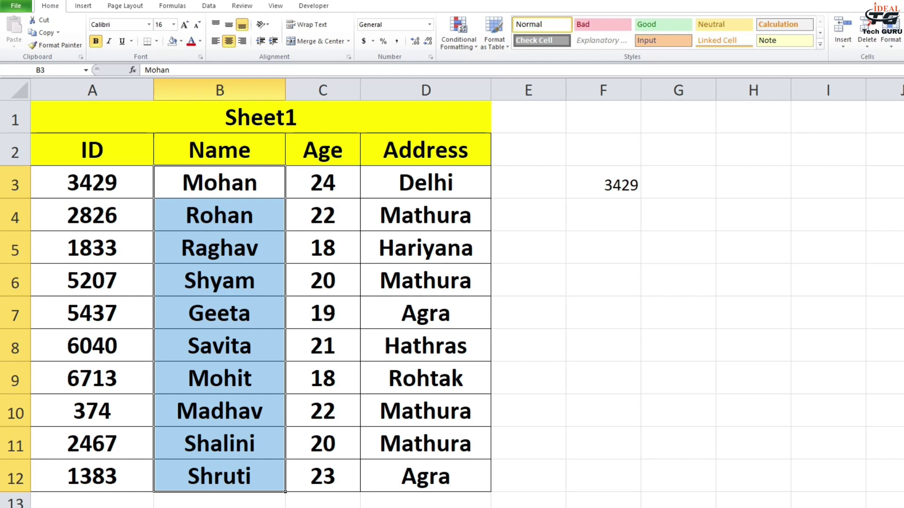
key("ctrl+Page_Down")
left_click_drag(60, 163, 299, 507)
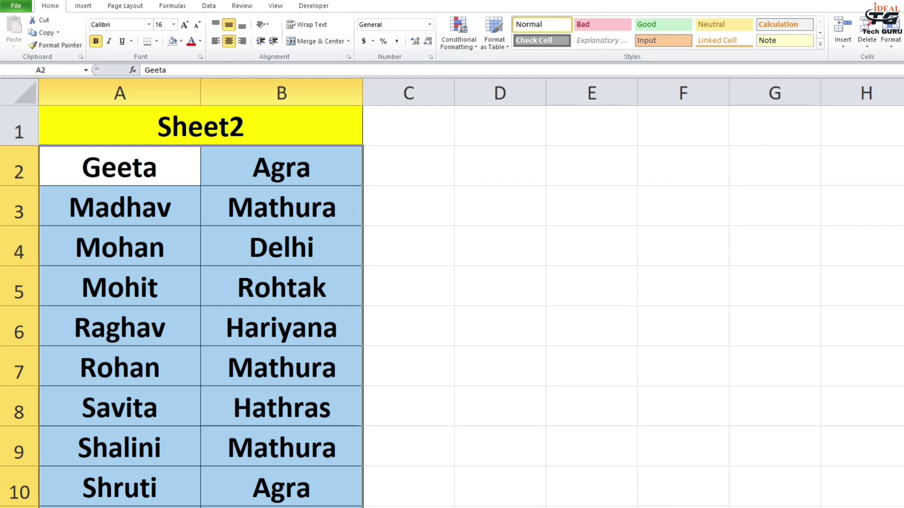
key("ctrl+Page_Up")
left_click(244, 324)
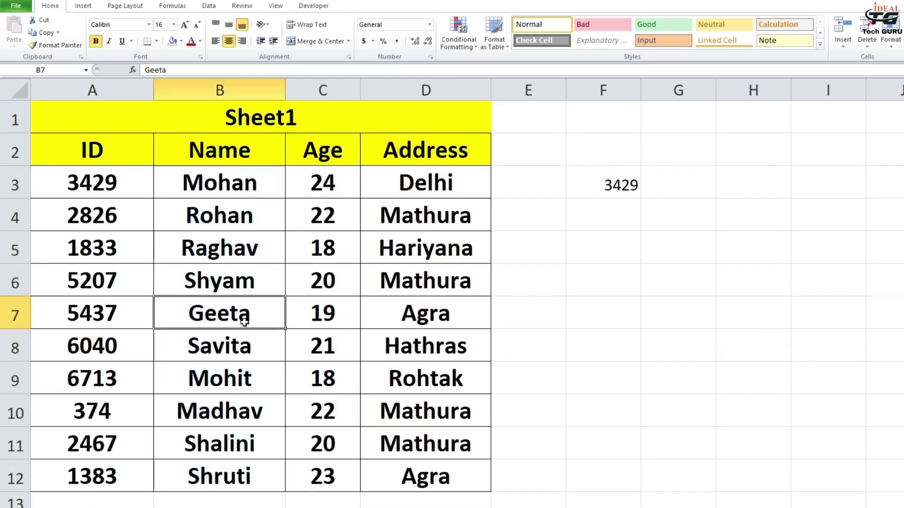
Trace the ID in F3 to its name in Sheet1's range A3:C12 and that name's address on Sheet2
left_click(602, 179)
left_click_drag(131, 183, 326, 481)
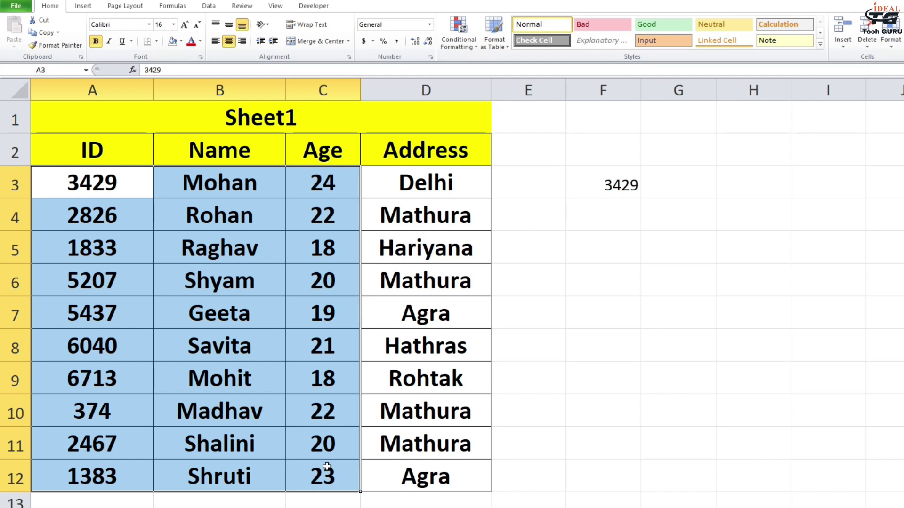
left_click(624, 190)
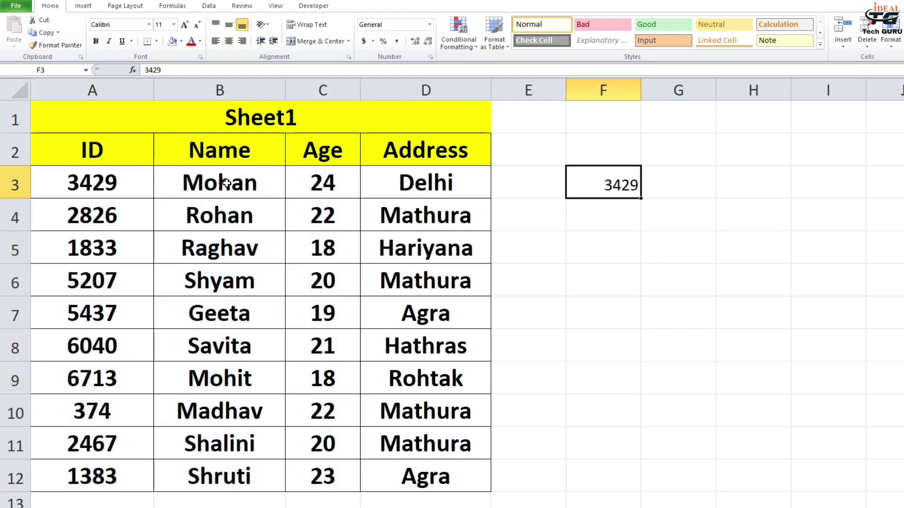
left_click_drag(113, 183, 221, 264)
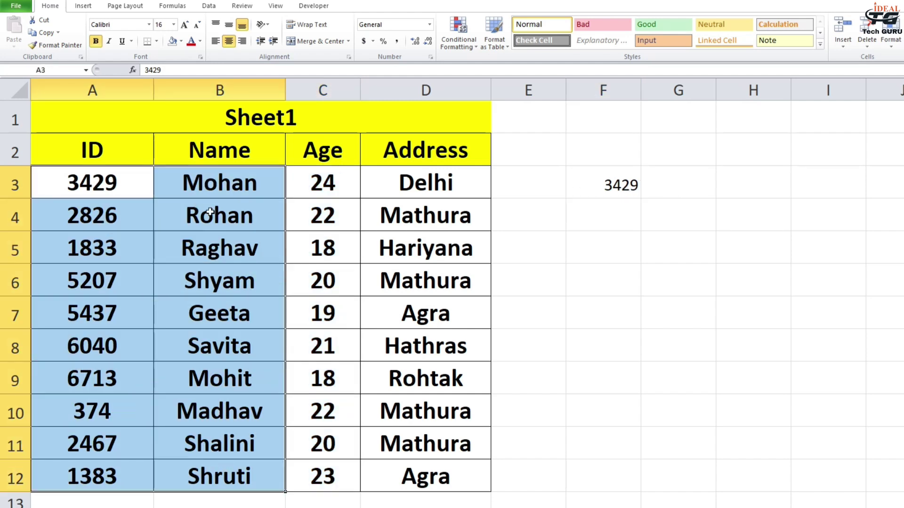
left_click(210, 184)
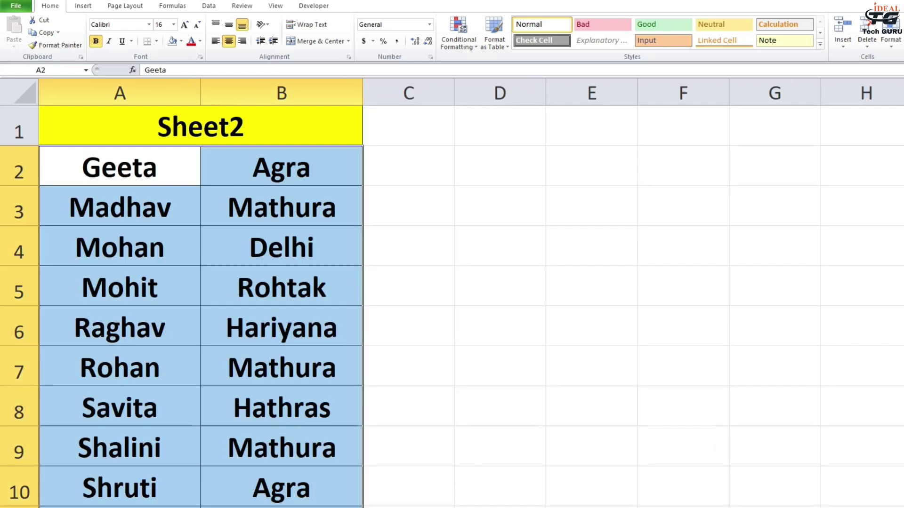
left_click(104, 233)
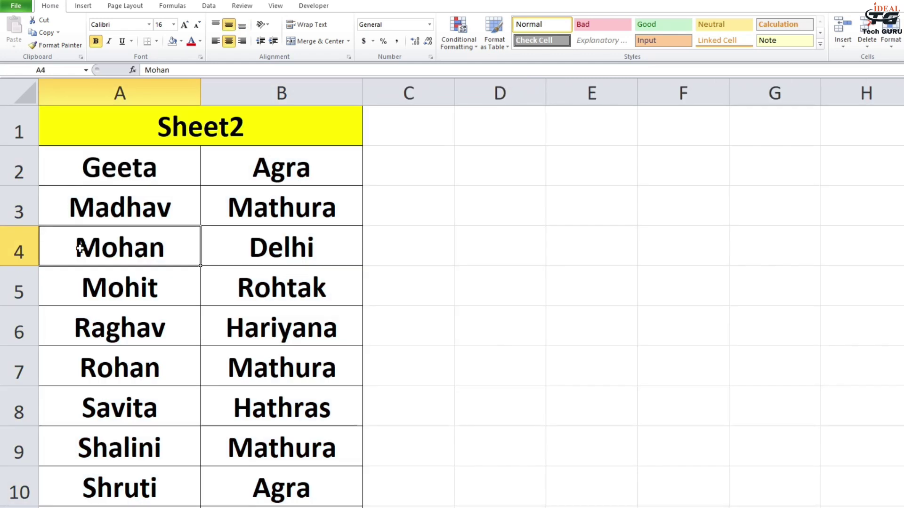
left_click(269, 255)
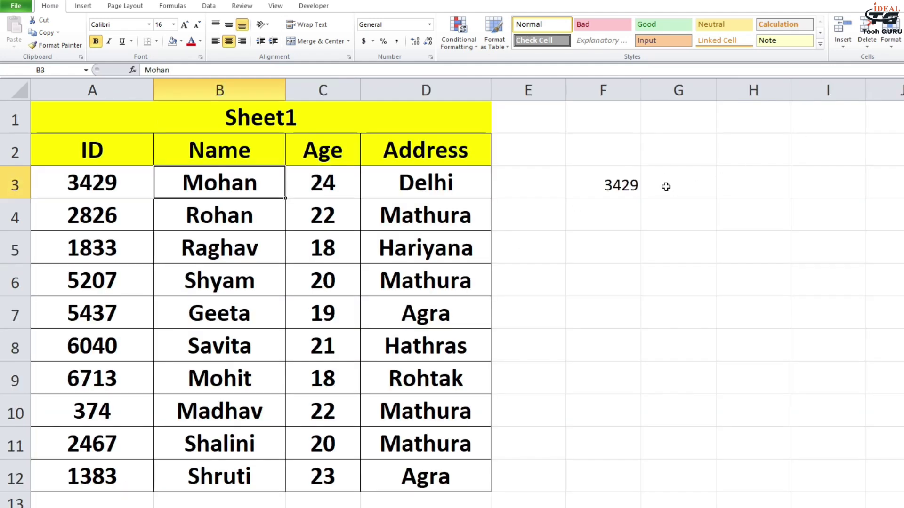
left_click(663, 186)
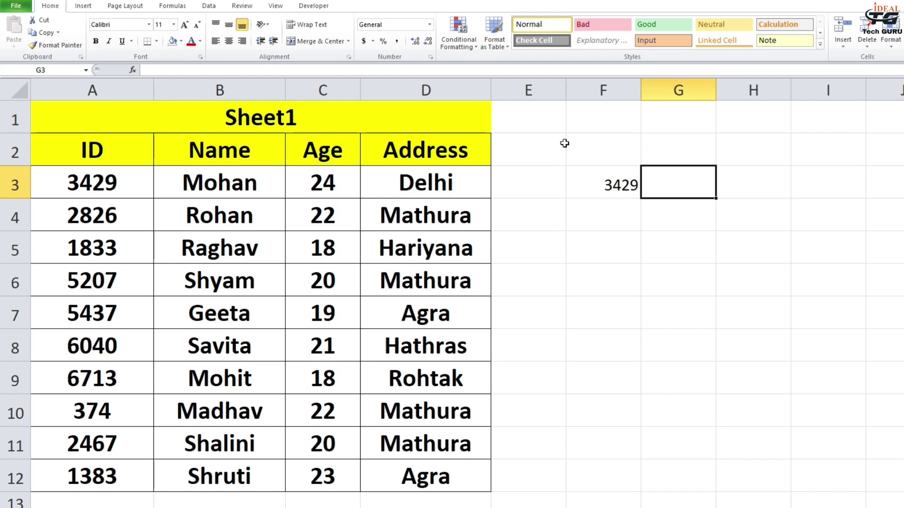
left_click_drag(64, 176, 338, 481)
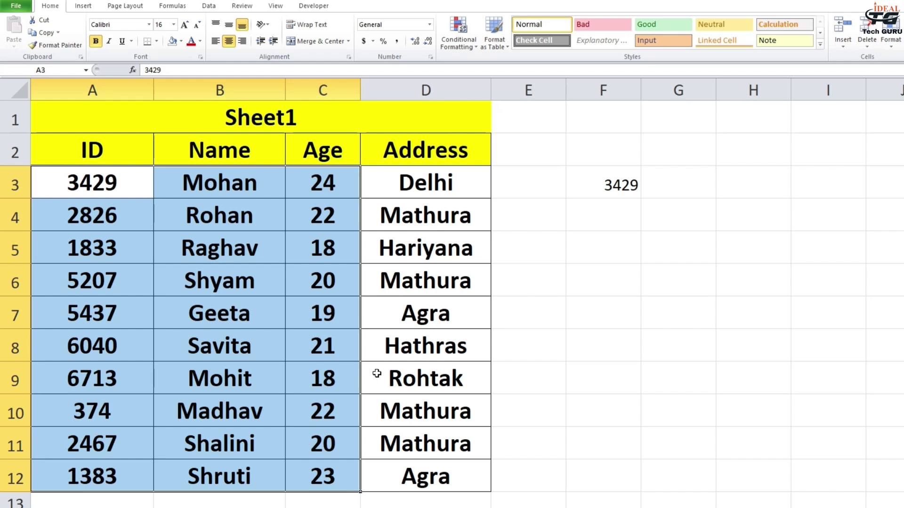
left_click(235, 194)
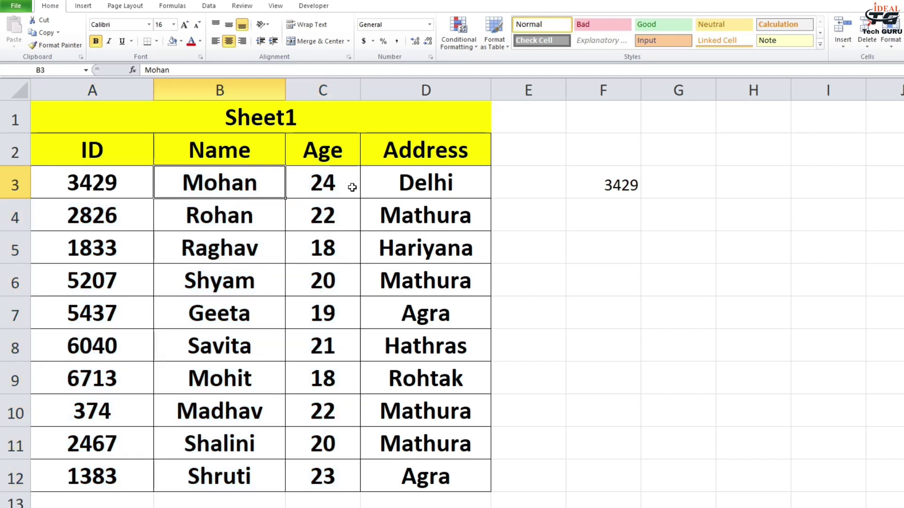
left_click(416, 184)
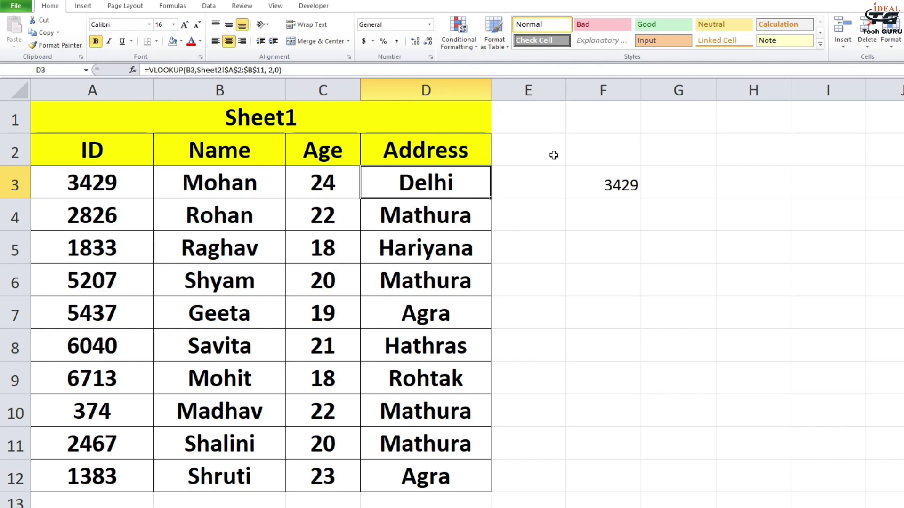
Widen column G and start a VLOOKUP formula in G3 with F3 as the lookup value
left_click_drag(718, 89, 745, 89)
left_click(683, 195)
type("=val")
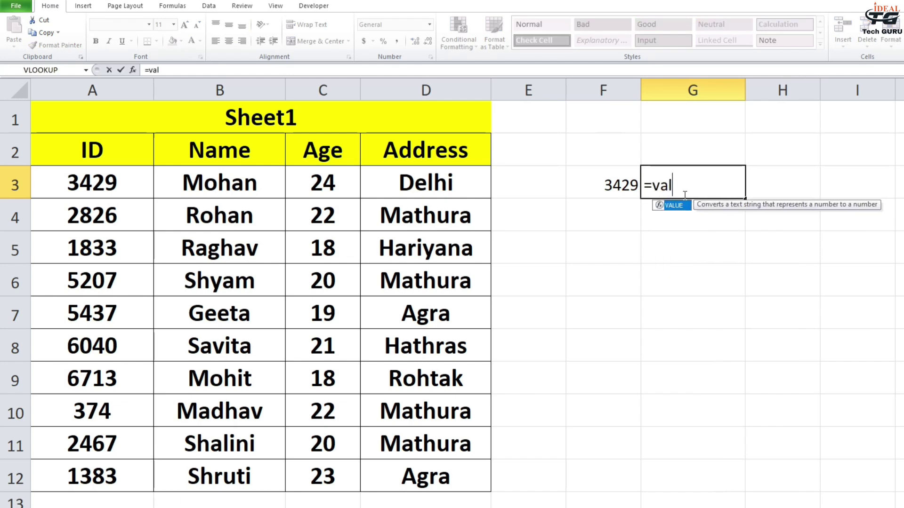
key("BackSpace")
key("BackSpace")
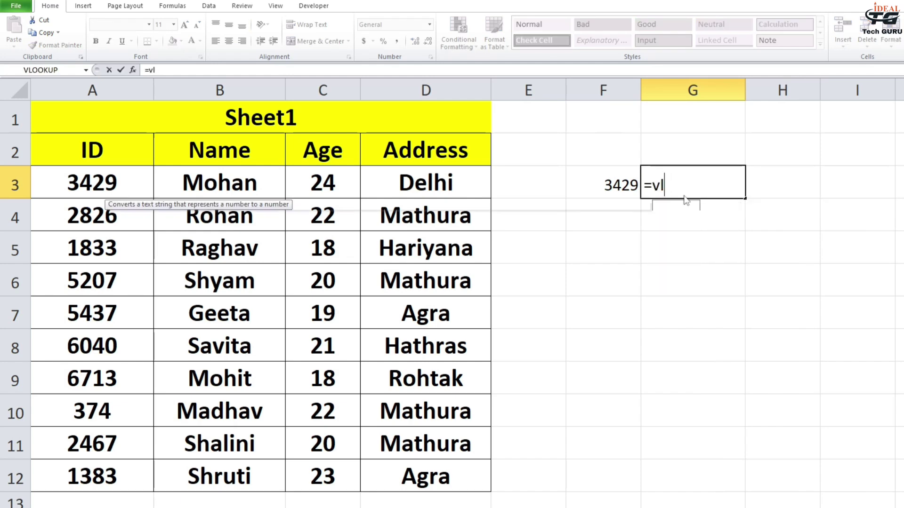
type("lo")
key("Tab")
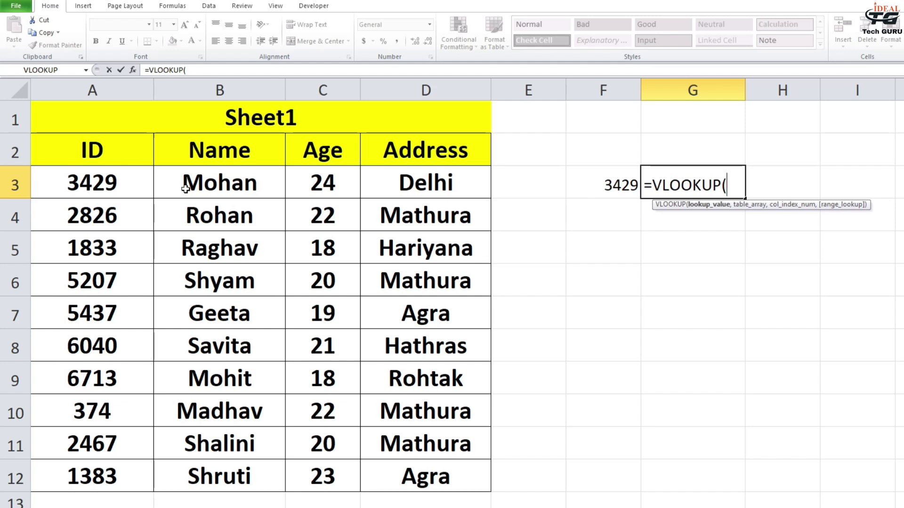
left_click(586, 184)
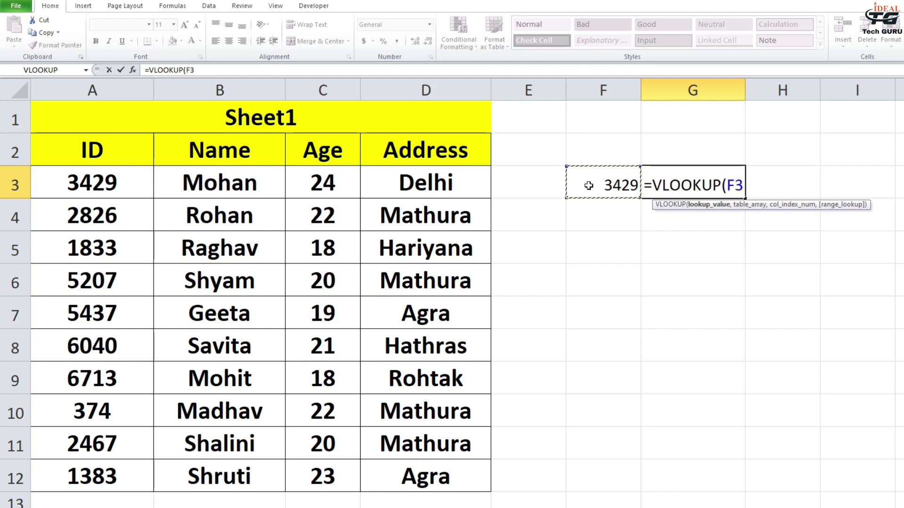
type(",")
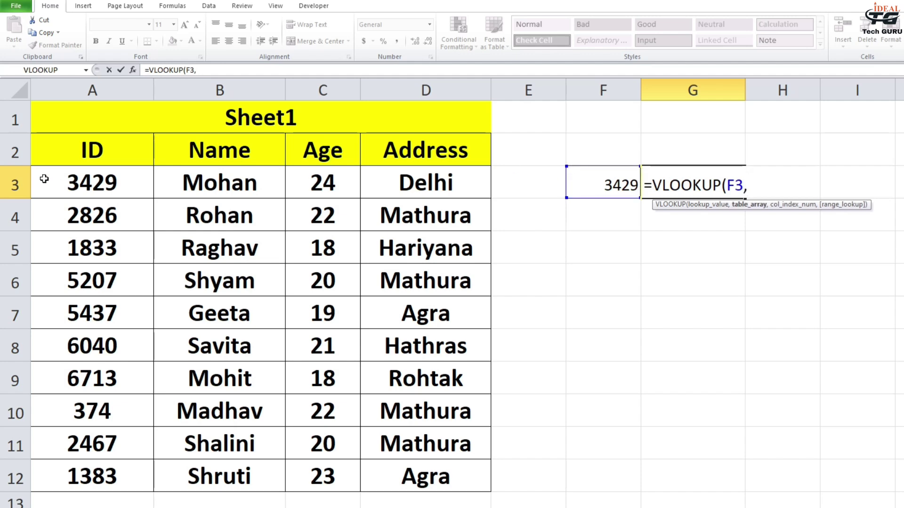
Complete the VLOOKUP in G3 with table range A3:C12, column index 2 and exact match 0
left_click_drag(44, 178, 309, 473)
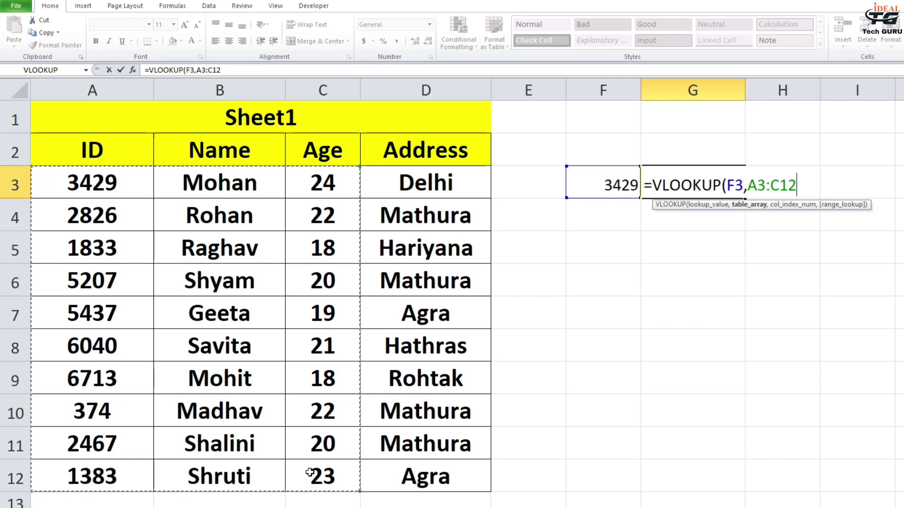
type(",")
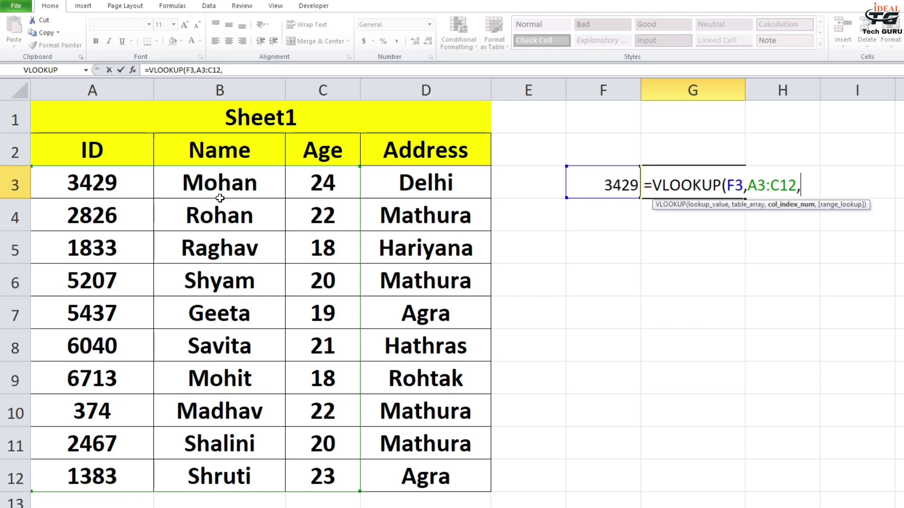
type("2,0")
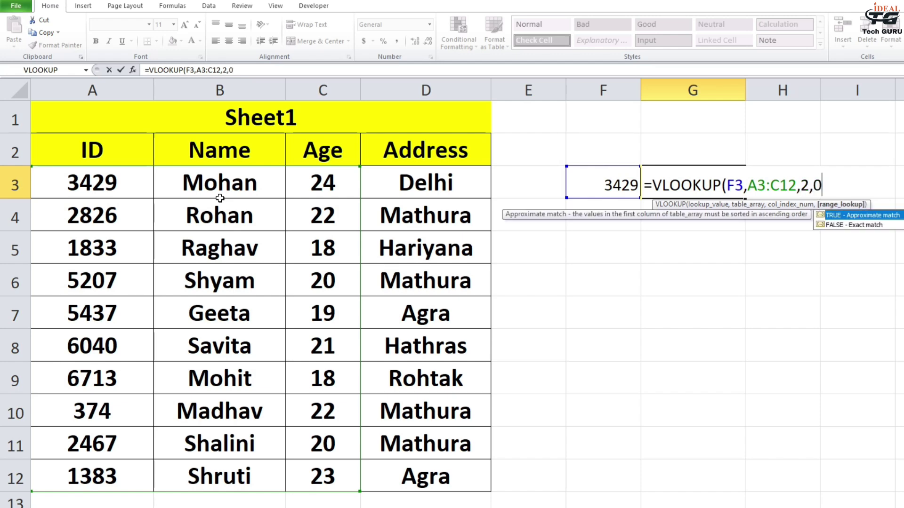
type(")")
key("Return")
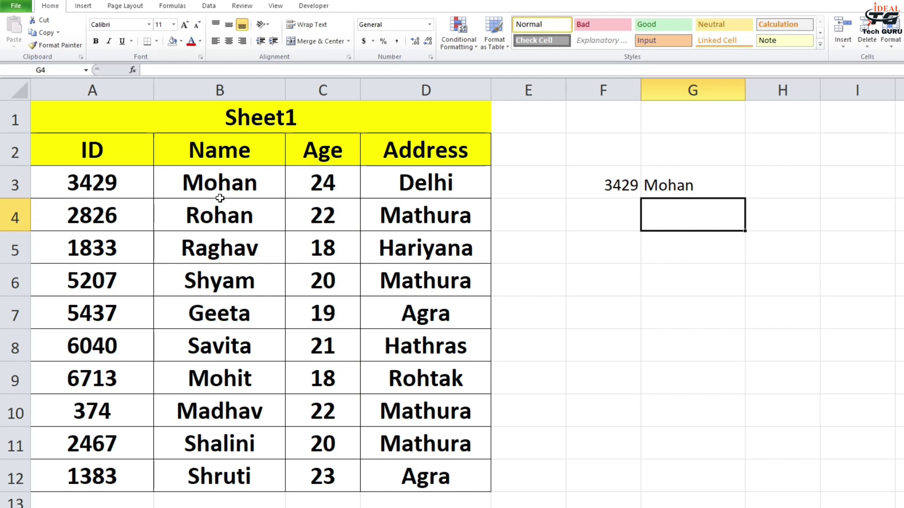
Test the name lookup by replacing the ID in F3 with the one from cell A5, and compare it against the ID and Name columns
left_click(663, 177)
left_click(592, 179)
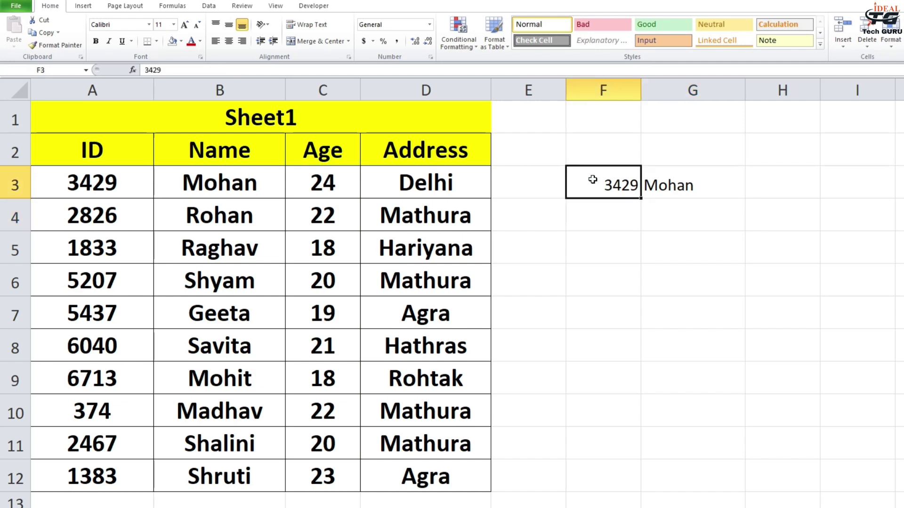
type("1833")
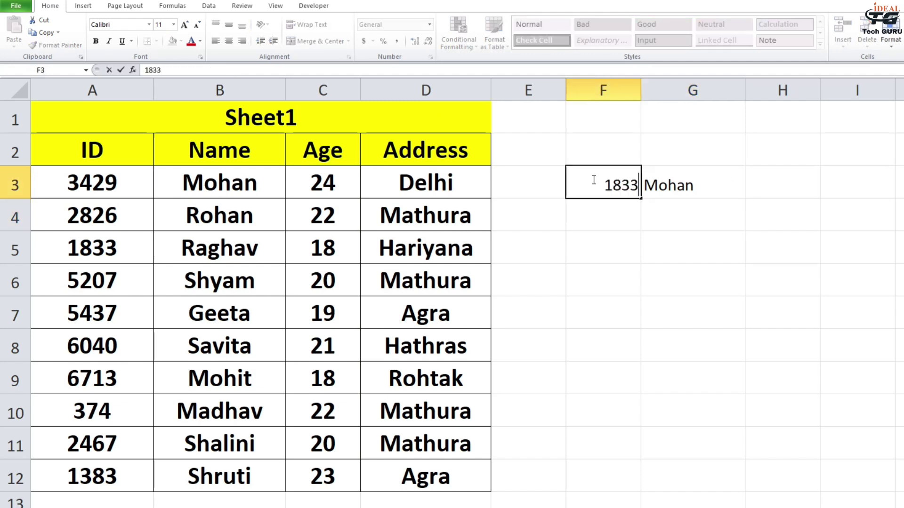
key("Return")
left_click_drag(56, 187, 233, 502)
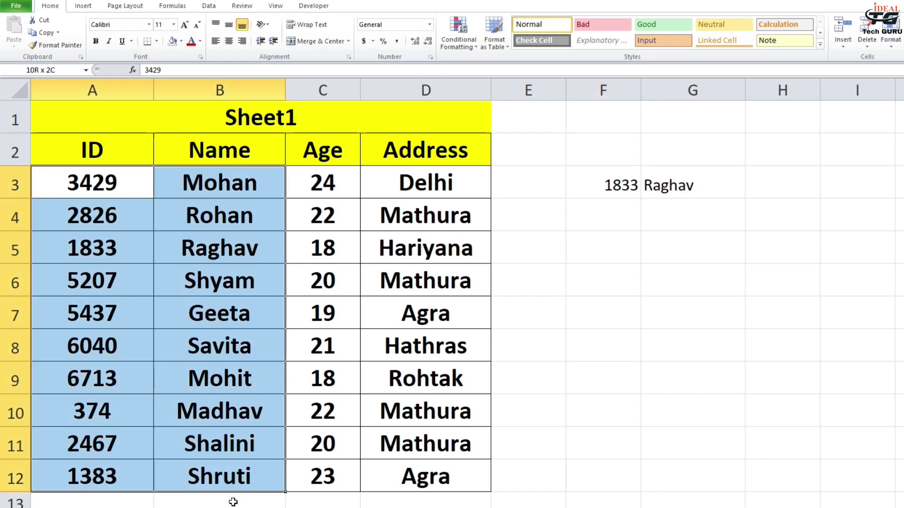
Wrap G3's formula in an outer VLOOKUP that uses the existing VLOOKUP(F3,A3:C12,2,0) as its lookup value
left_click(679, 186)
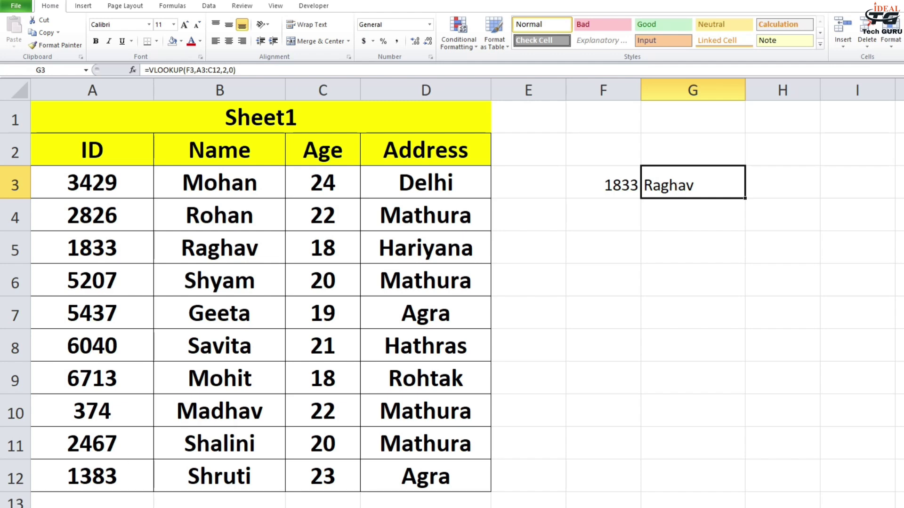
double_click(716, 180)
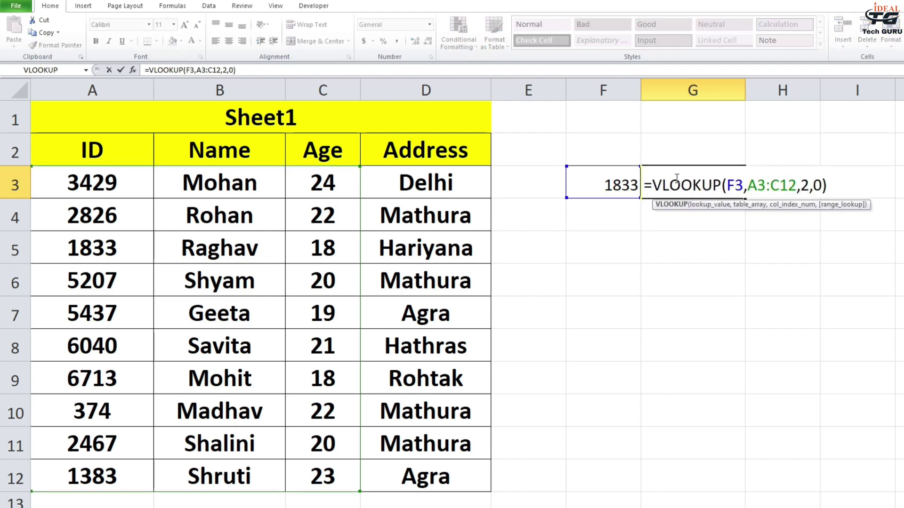
left_click(652, 186)
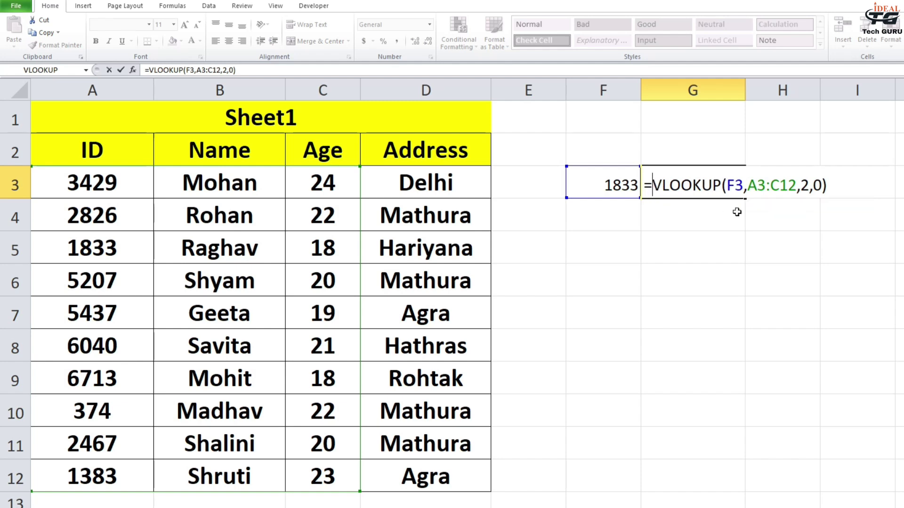
type("vl")
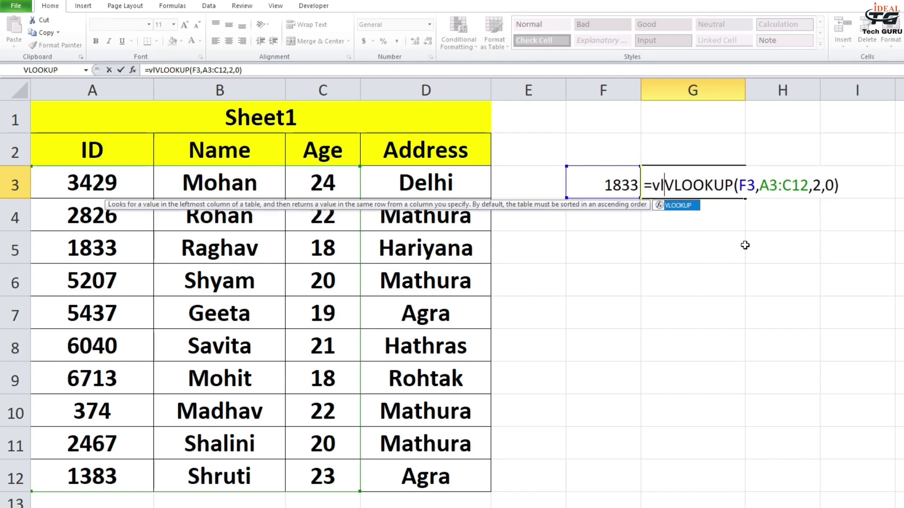
key("Tab")
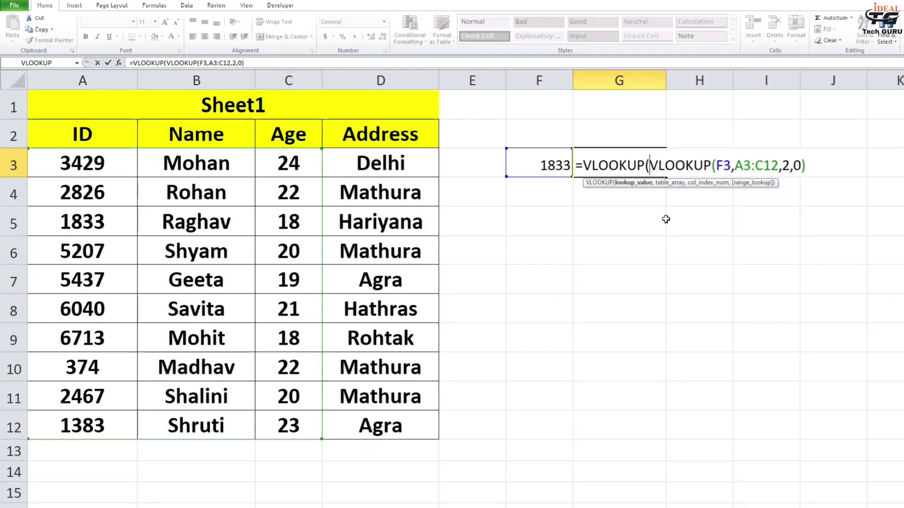
left_click(634, 188)
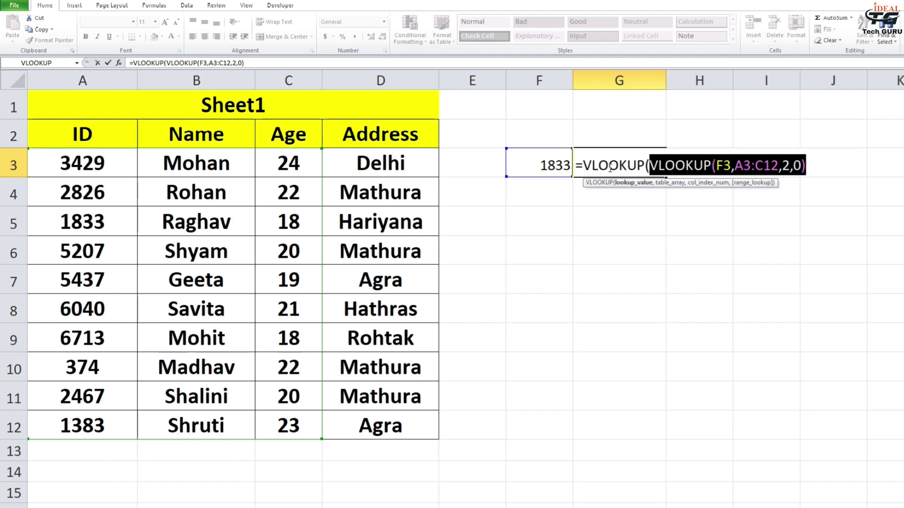
left_click(807, 165)
type(",")
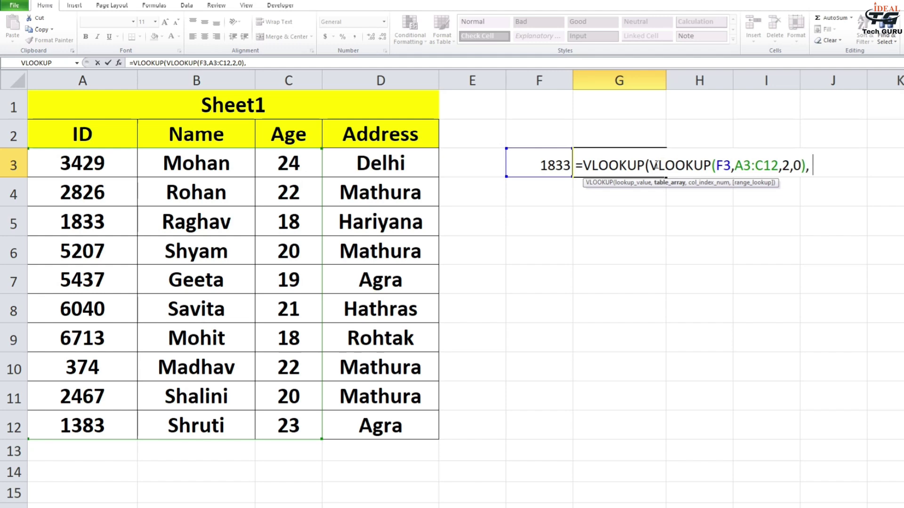
left_click_drag(649, 165, 806, 165)
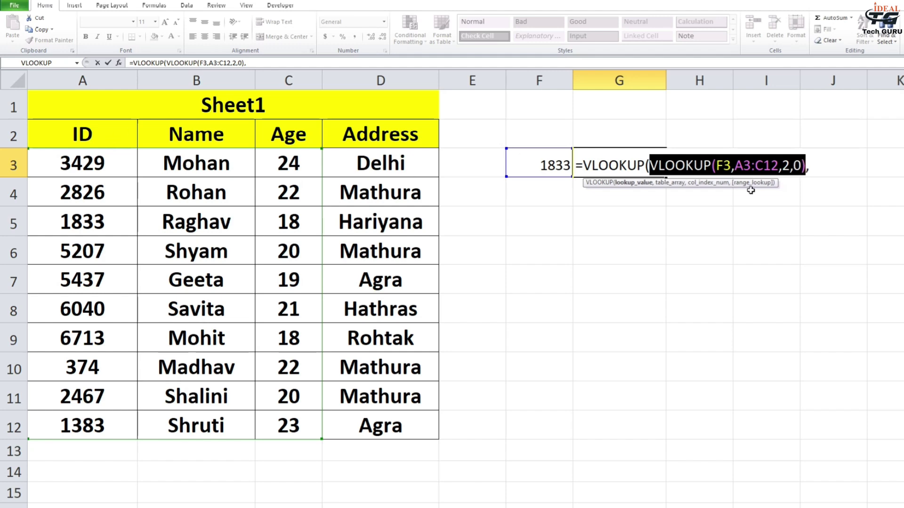
left_click(823, 167)
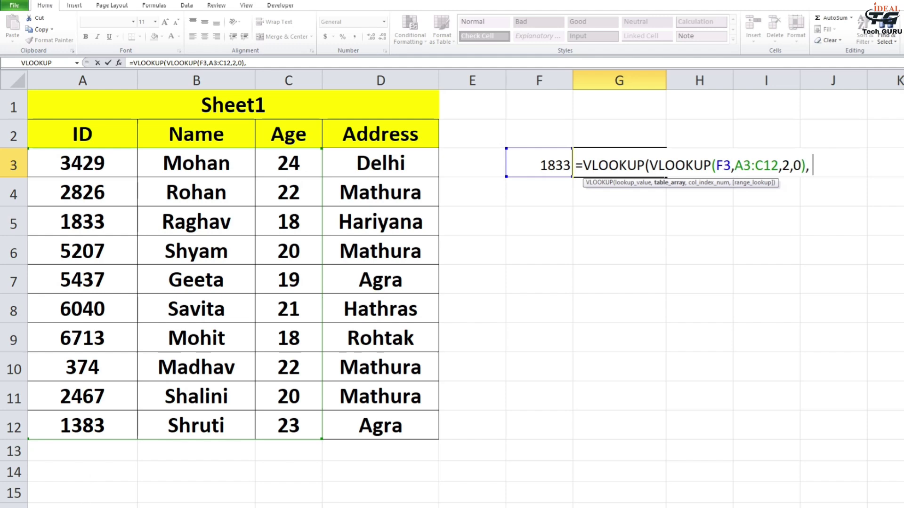
Complete the outer VLOOKUP with table range Sheet2!A2:B11, column index 2 and exact match 0
left_click(85, 507)
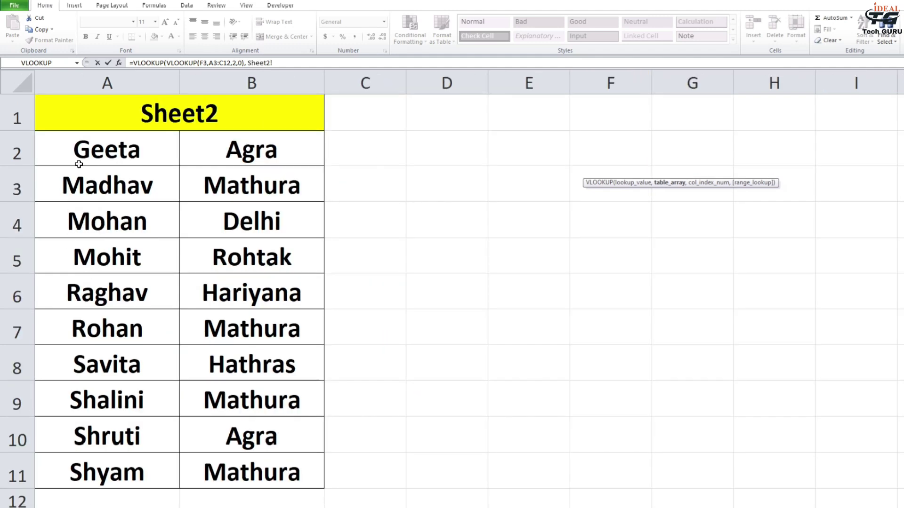
left_click_drag(73, 157, 245, 463)
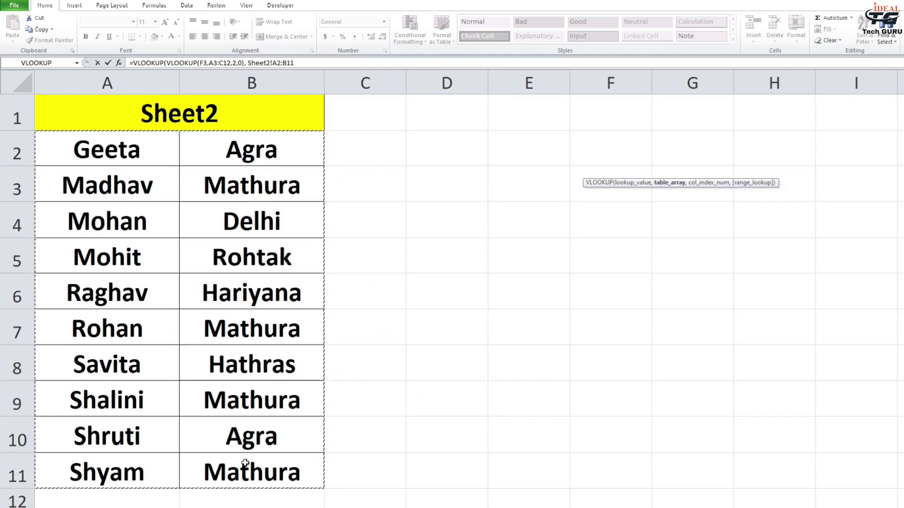
left_click(304, 62)
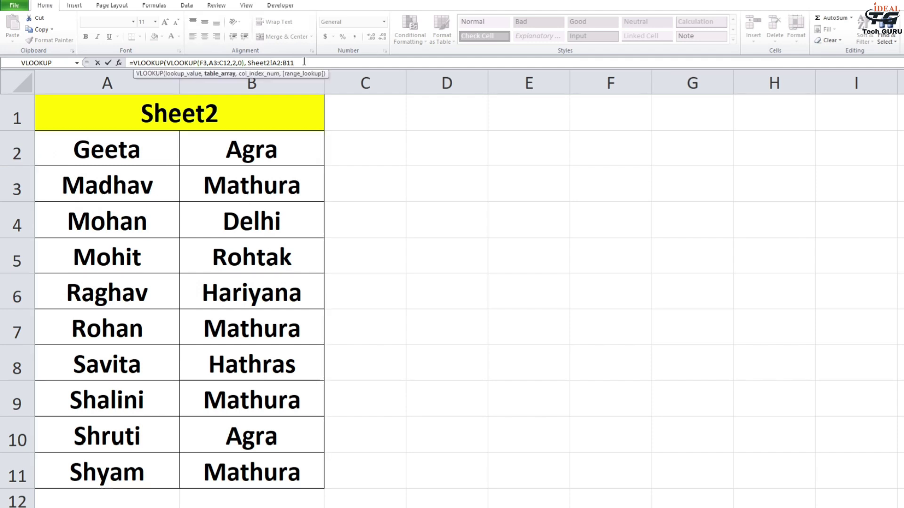
type(", 2")
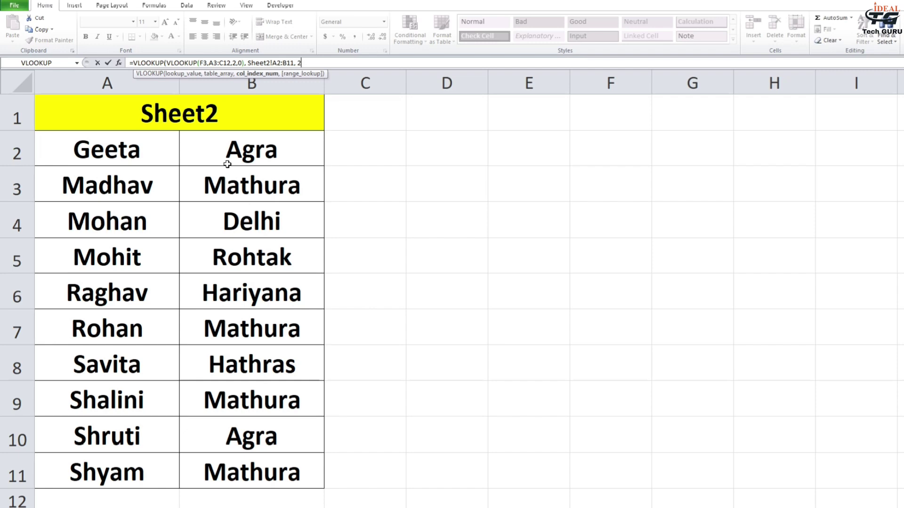
type(",0")
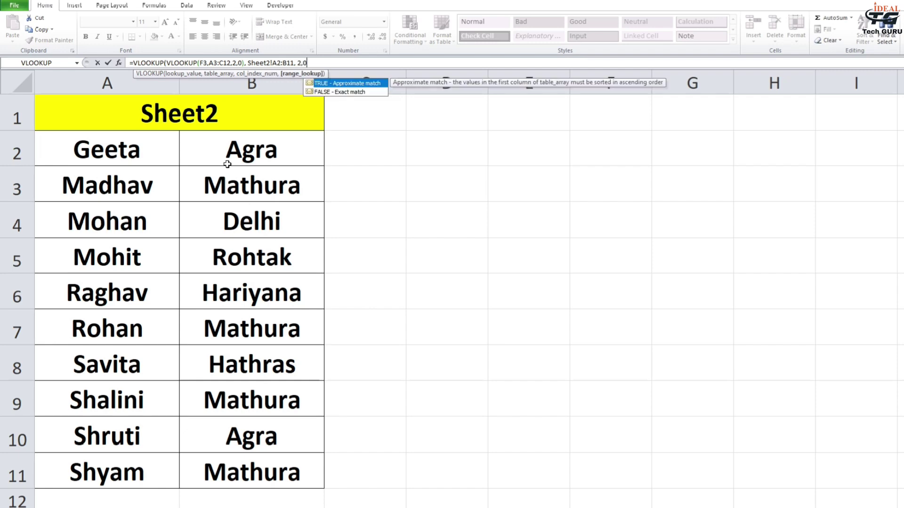
type(")")
key("Return")
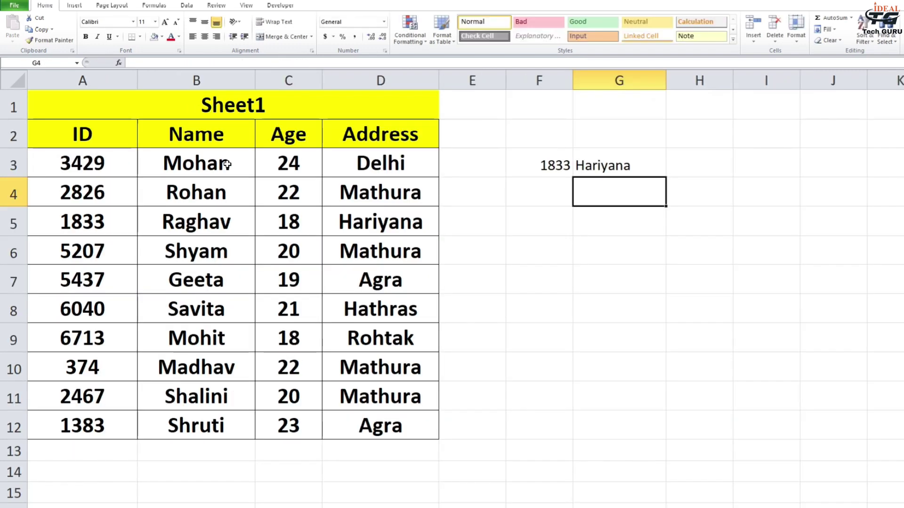
Check the address in G3 against the name in Sheet1's cell B5 and the matching row 6 on Sheet2
left_click(631, 169)
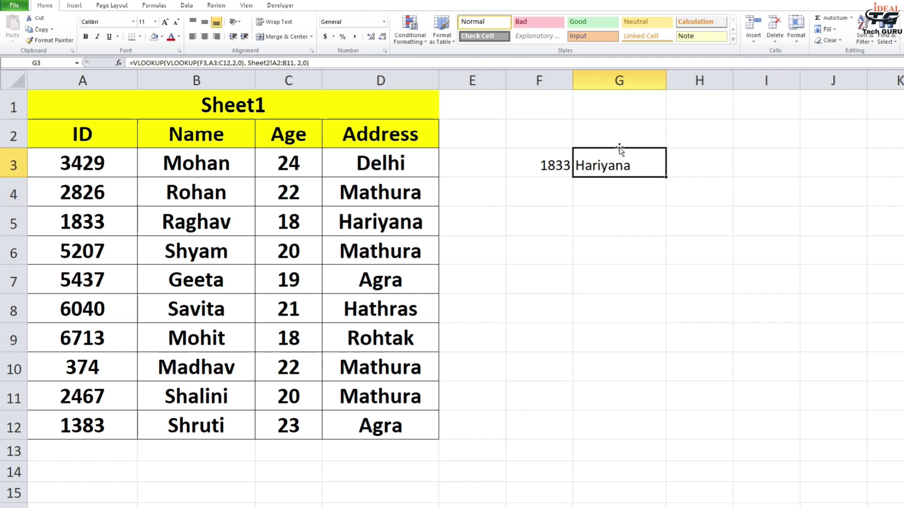
left_click(189, 222)
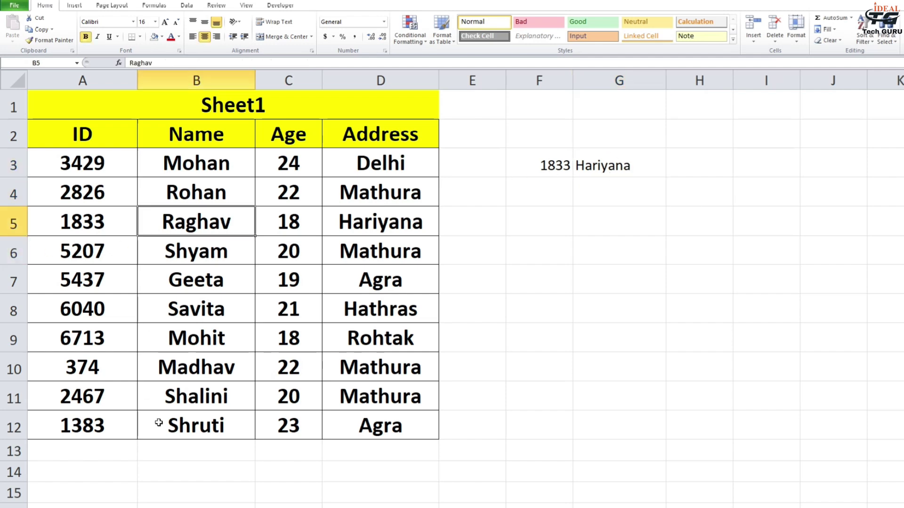
key("ctrl+Page_Down")
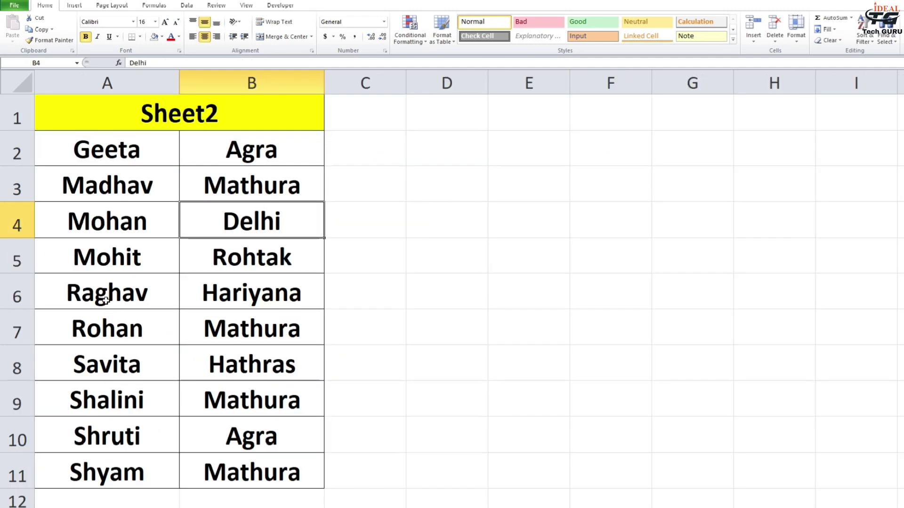
left_click_drag(105, 301, 327, 300)
left_click(288, 302)
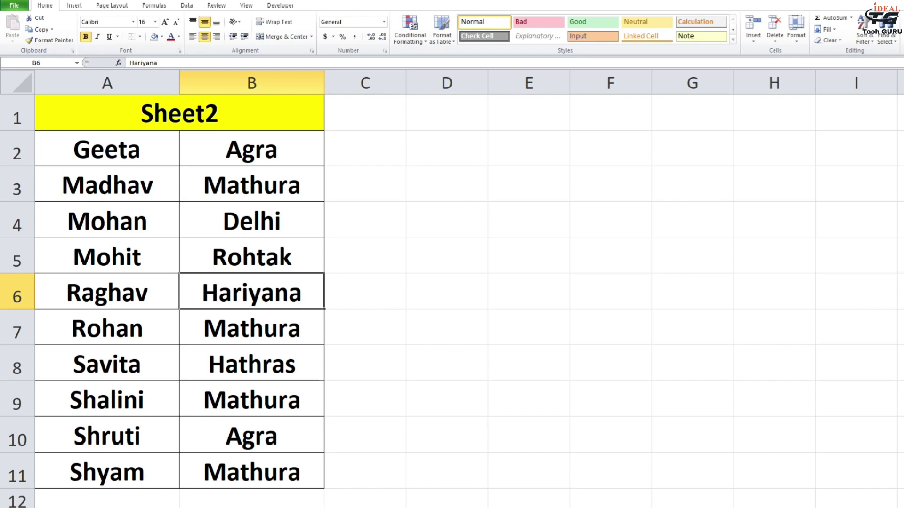
Replace the ID in Sheet1's cell F3 with the first record's ID from cell A3 to retest the nested lookup
key("ctrl+Page_Up")
left_click(520, 165)
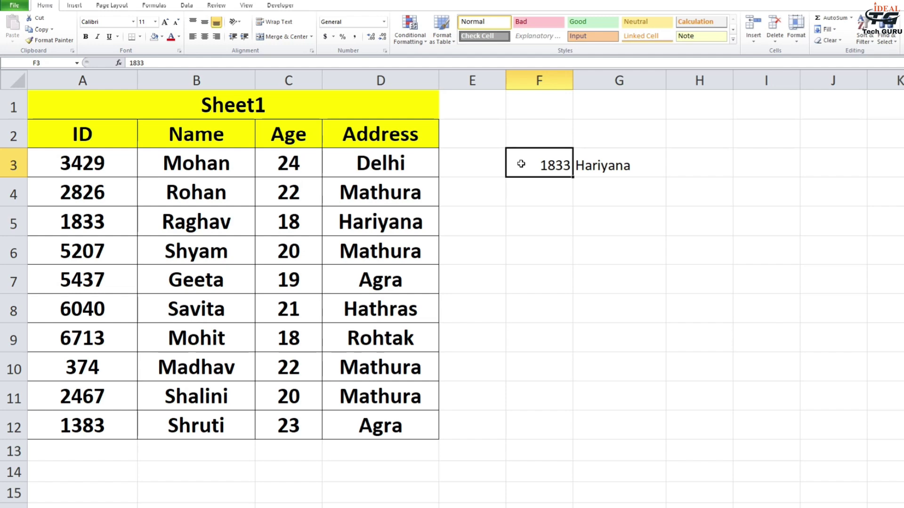
type("34296")
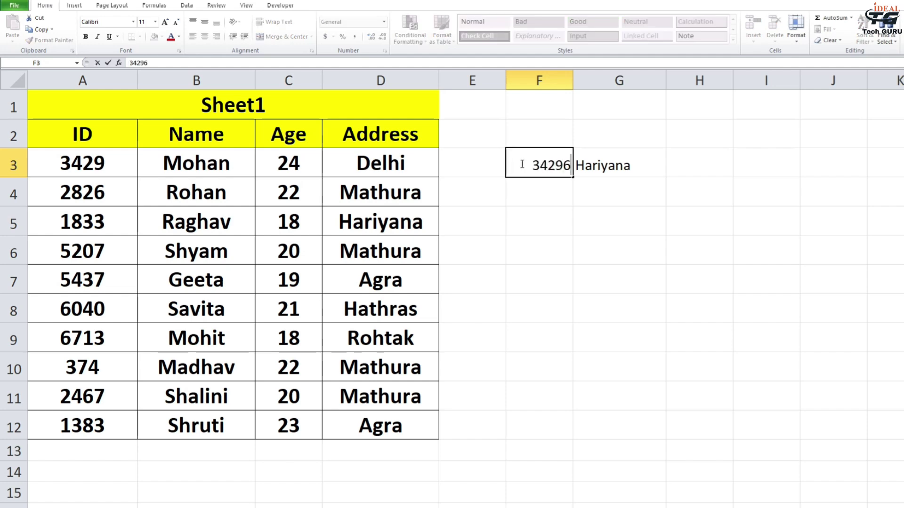
key("BackSpace")
key("Return")
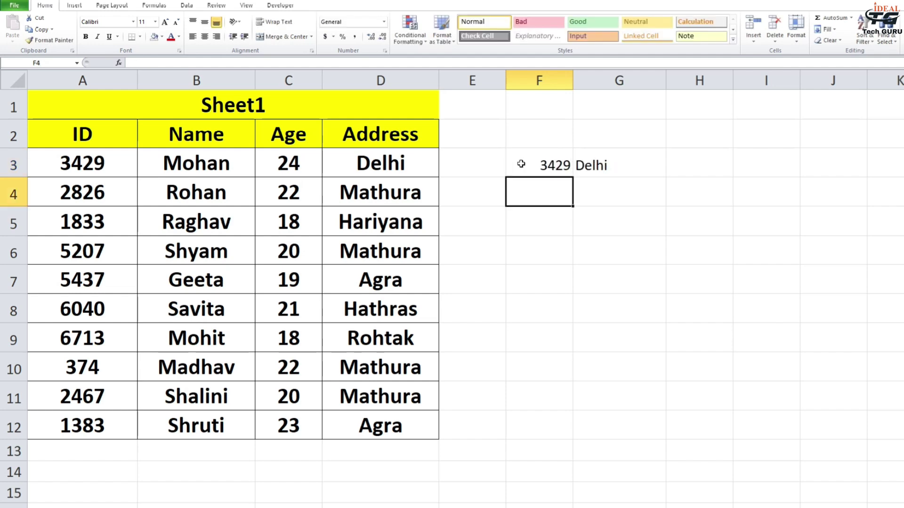
Make both table ranges in G3's nested formula absolute, as $A$3:$C$12 and Sheet2!$A$2:$B$11
left_click(575, 163)
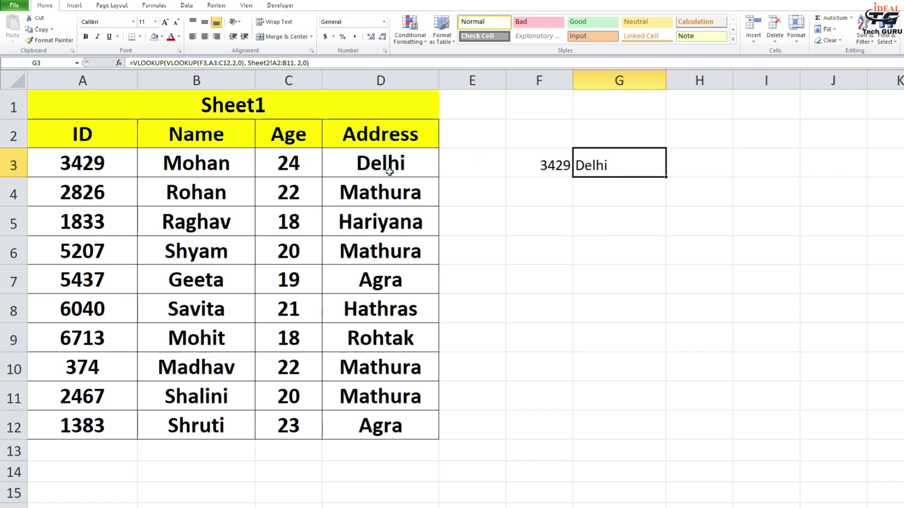
double_click(630, 161)
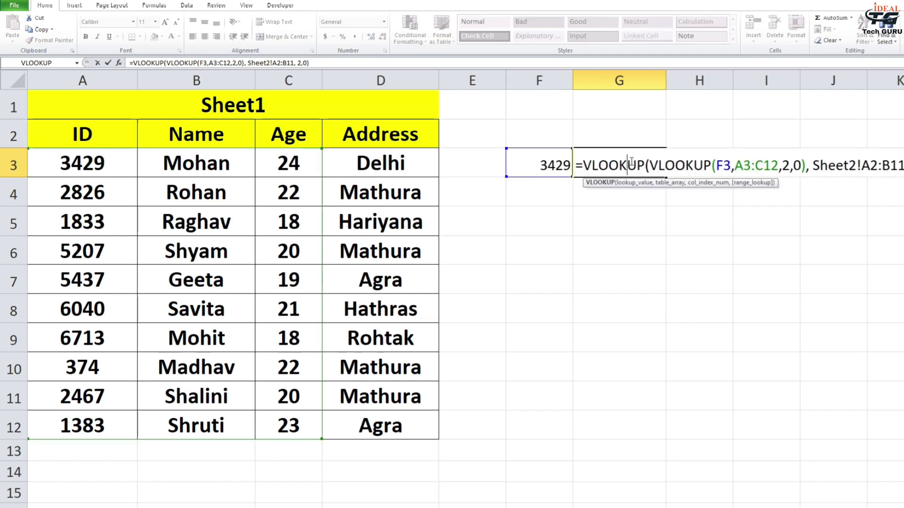
left_click_drag(735, 163, 778, 159)
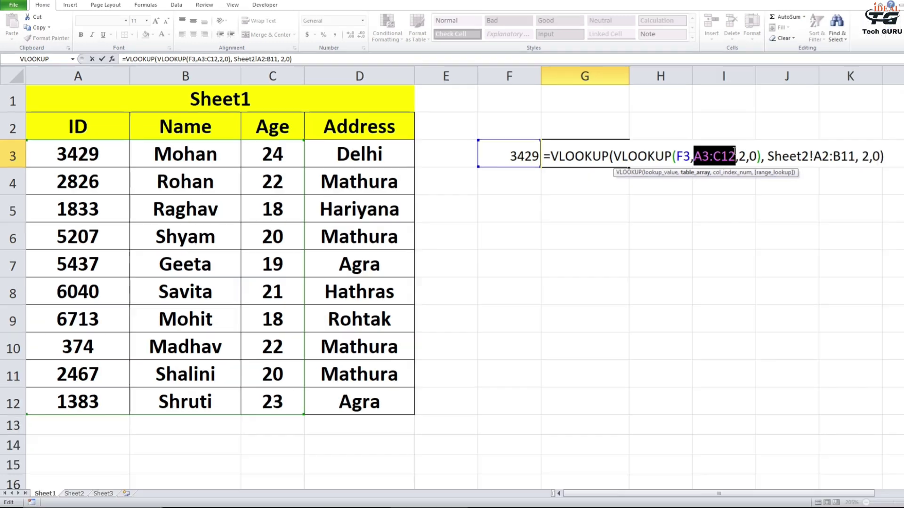
key("F4")
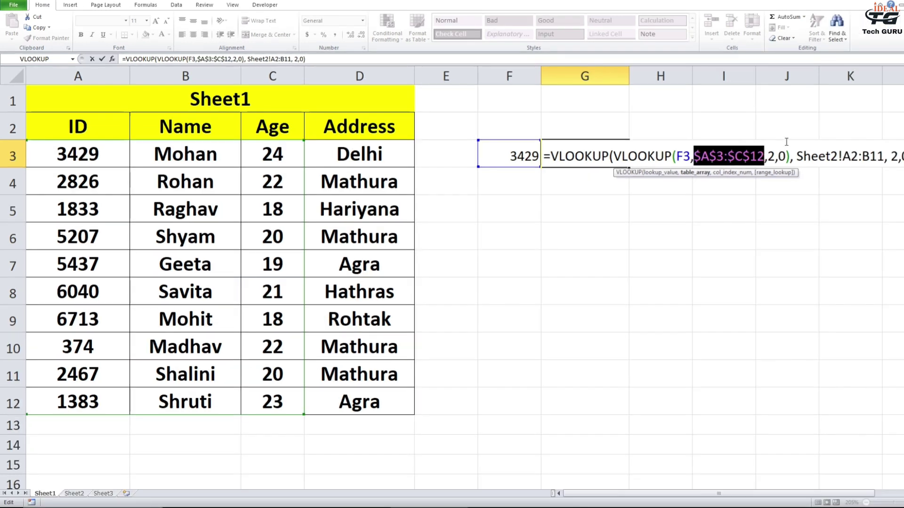
left_click_drag(793, 155, 886, 156)
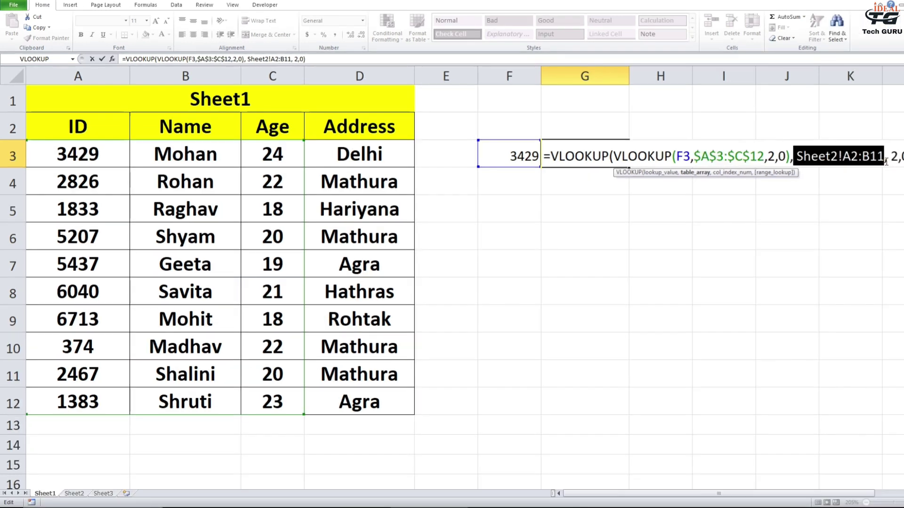
key("F4")
key("Return")
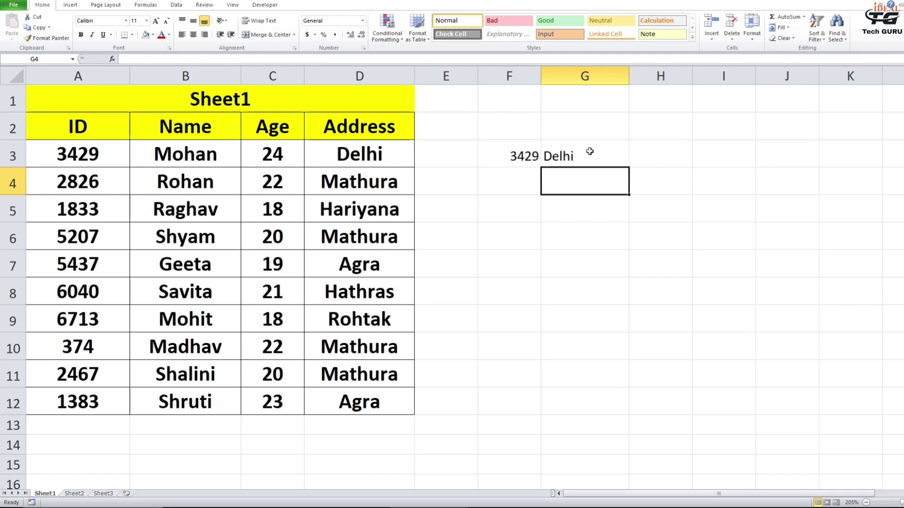
left_click(571, 149)
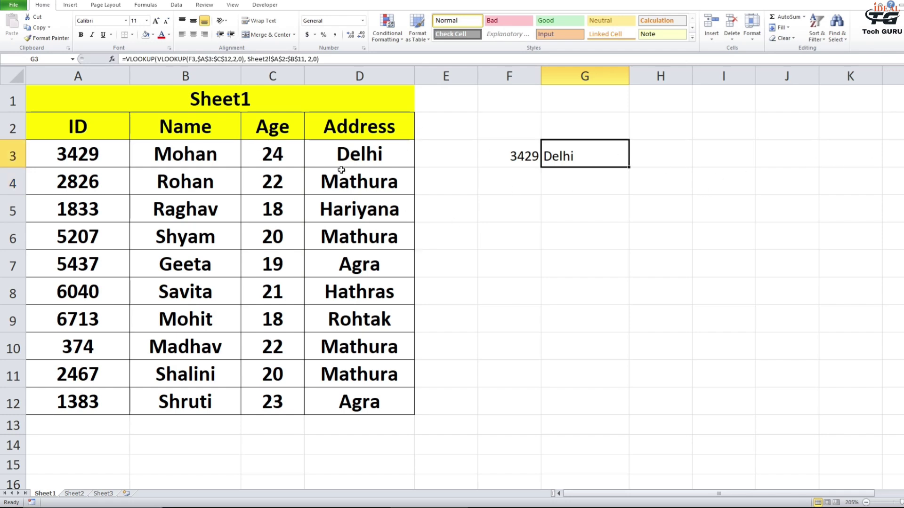
Select all the IDs in Sheet1's range A3:A12
left_click_drag(53, 150, 107, 405)
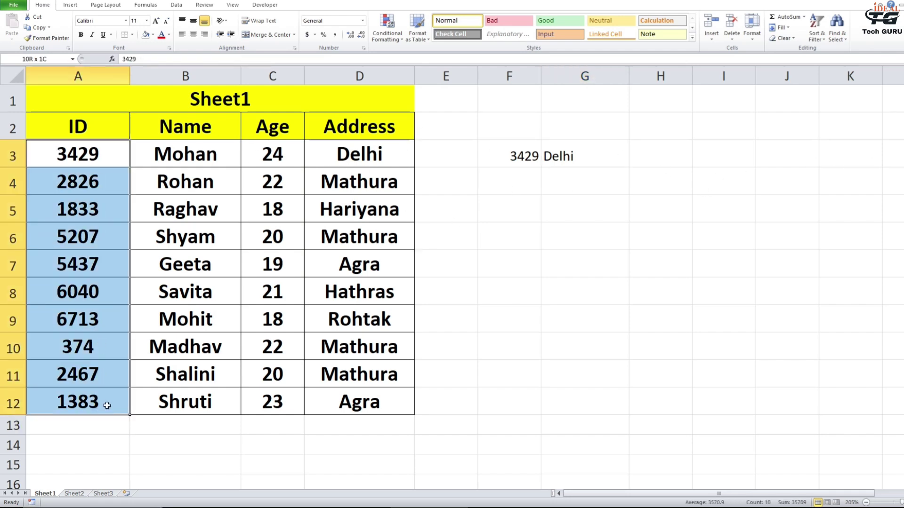